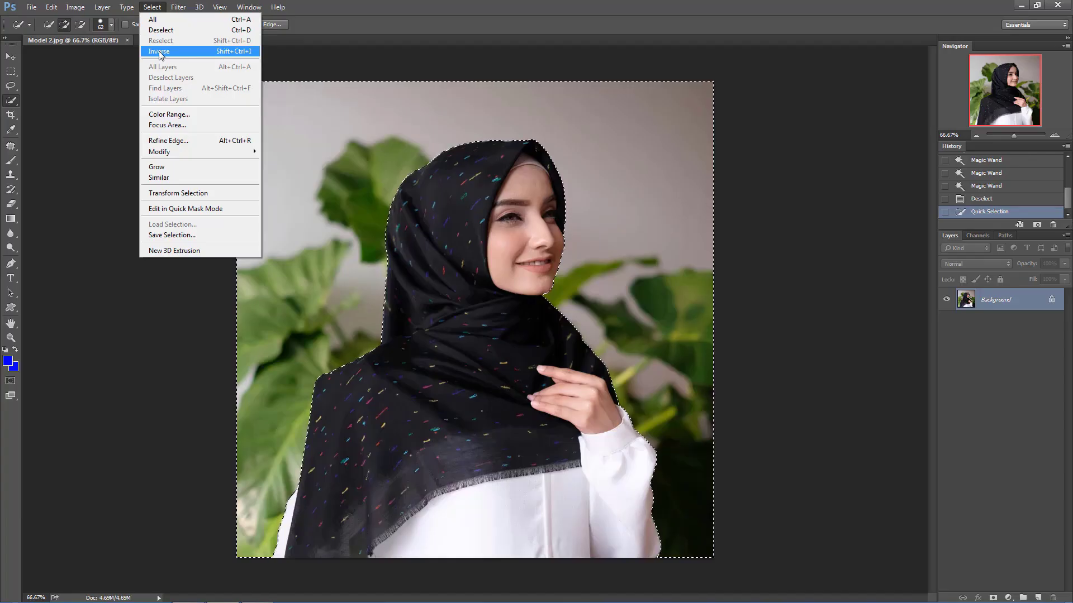
# Invert the selection, copy the black-hijab woman to a new layer, and hide the Background.
pyautogui.click(159, 51)
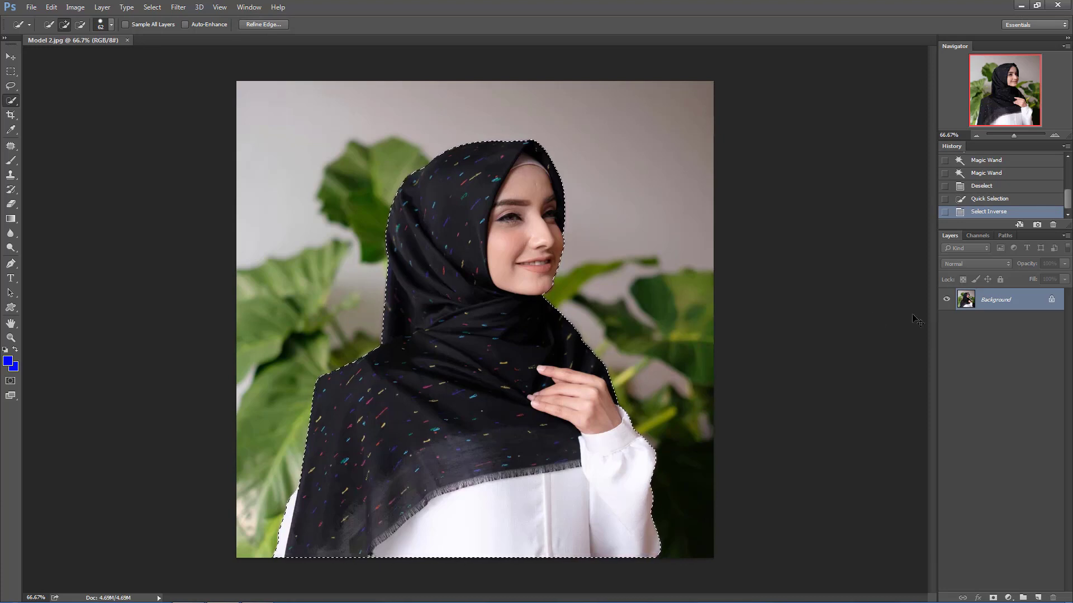
pyautogui.hotkey('ctrl', 'j')
pyautogui.press('e')
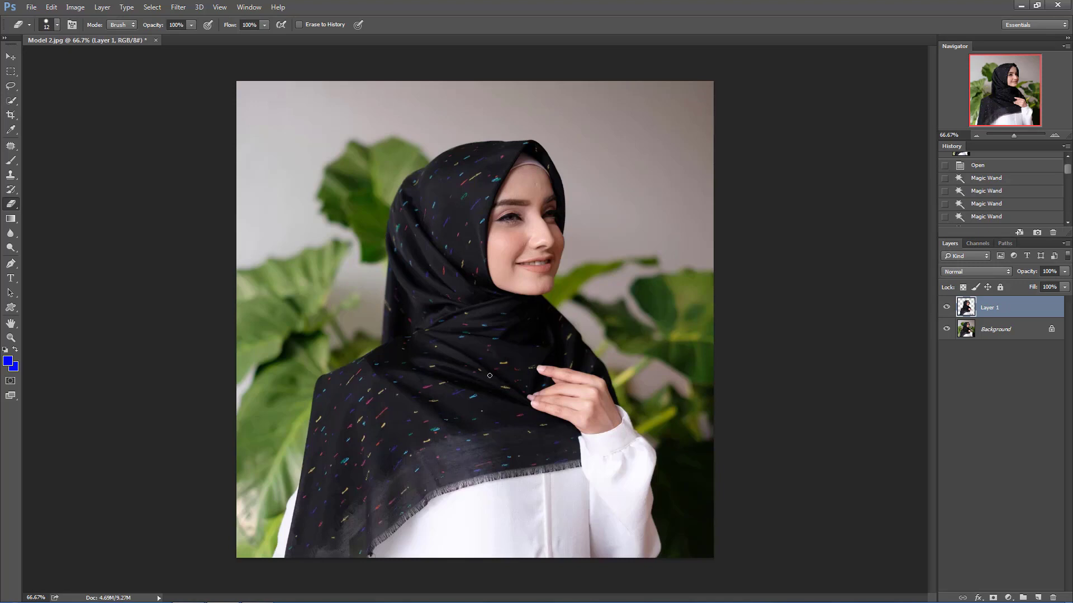
pyautogui.click(1003, 338)
pyautogui.click(947, 329)
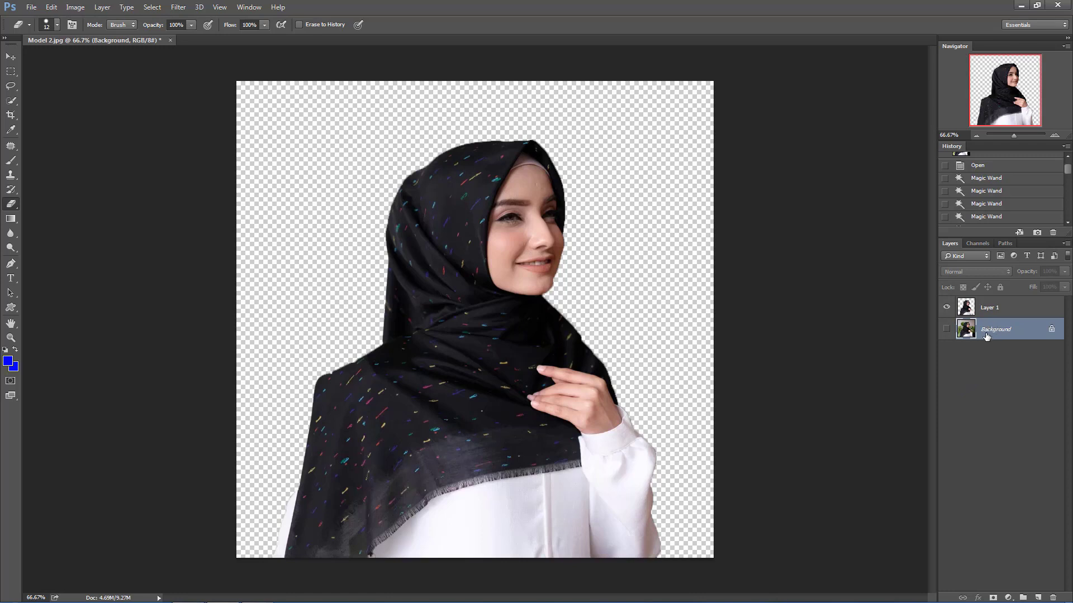
pyautogui.click(1008, 597)
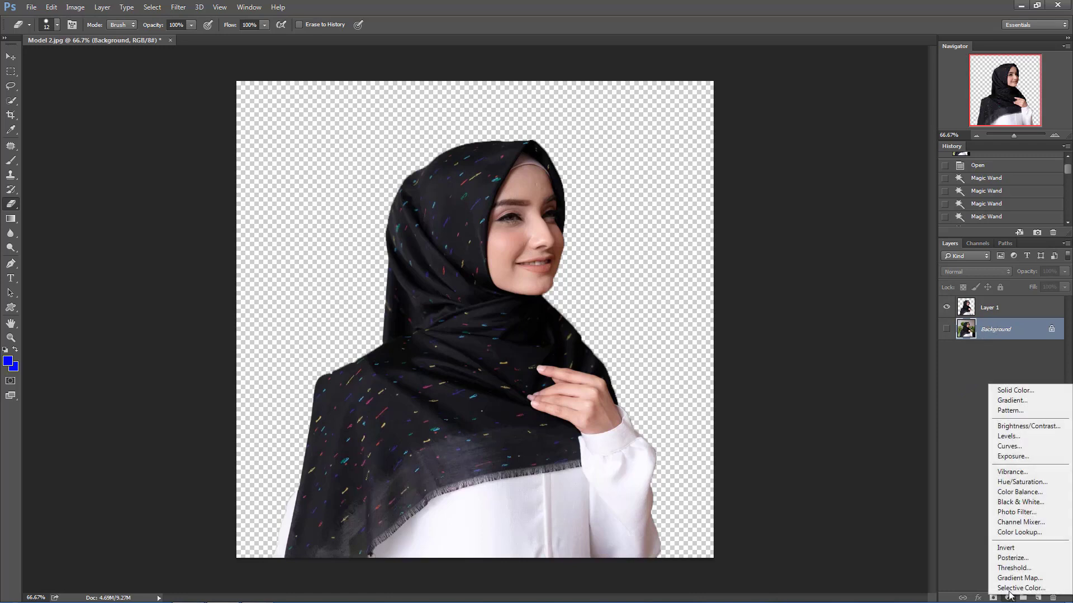
# Add a Solid Color fill layer and try purple, red, yellow, orange and blue.
pyautogui.click(1018, 391)
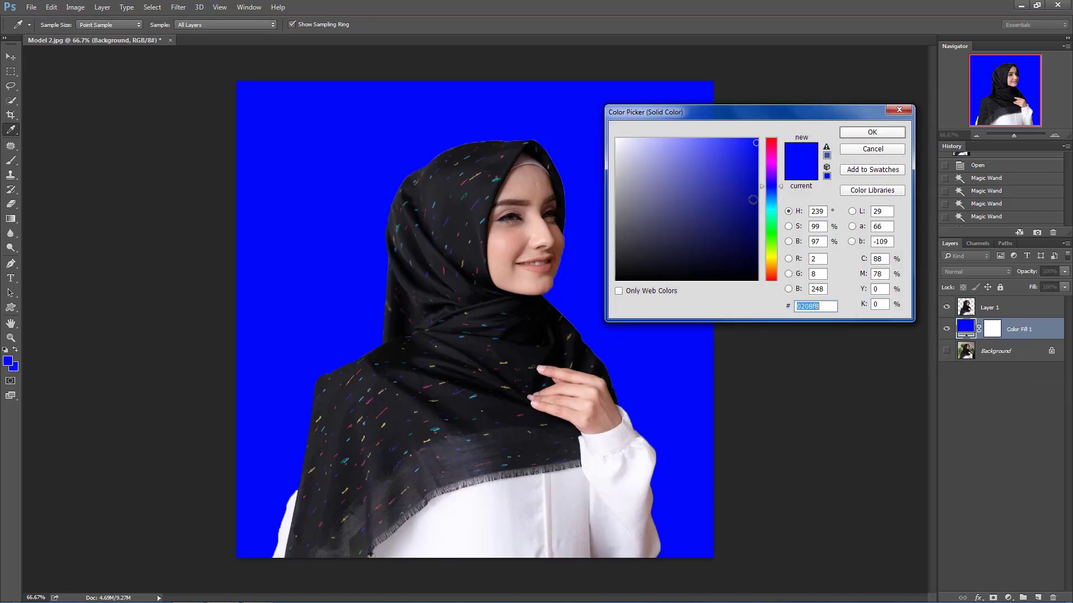
pyautogui.moveTo(778, 187); pyautogui.dragTo(775, 181)
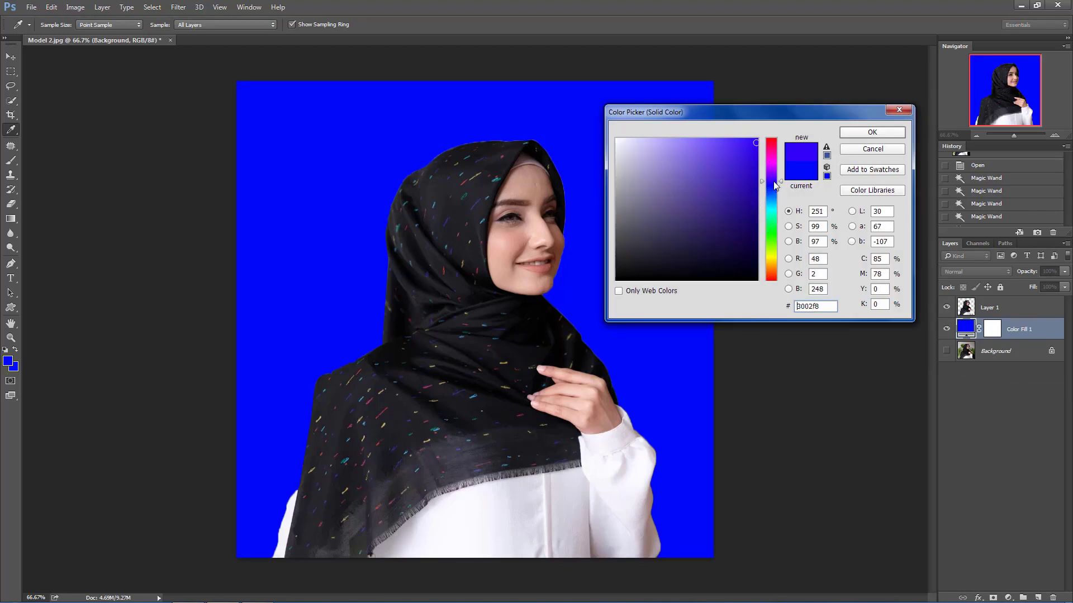
pyautogui.click(772, 138)
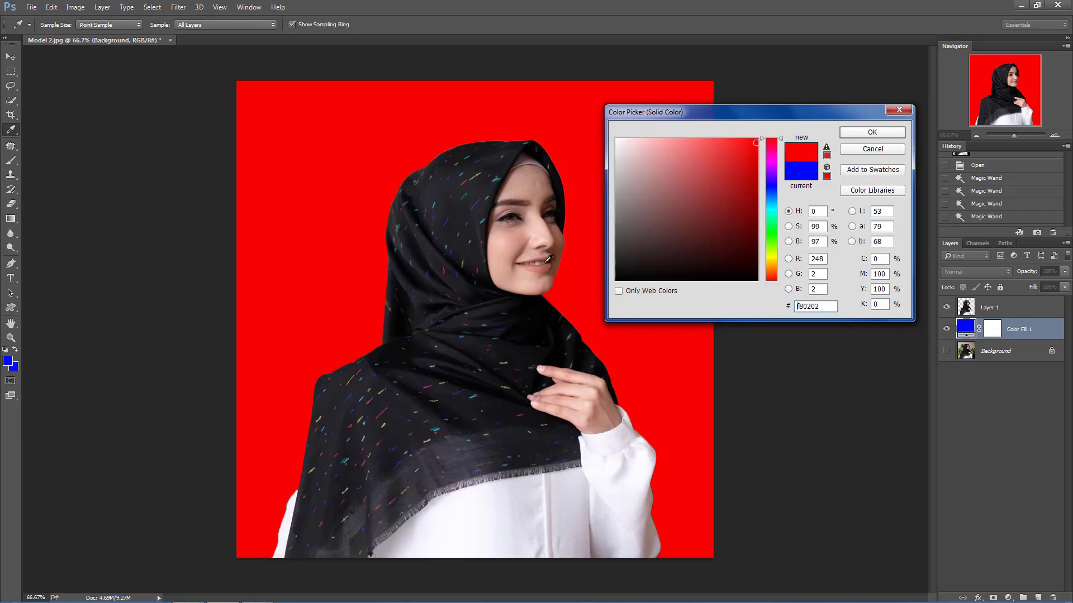
pyautogui.click(773, 255)
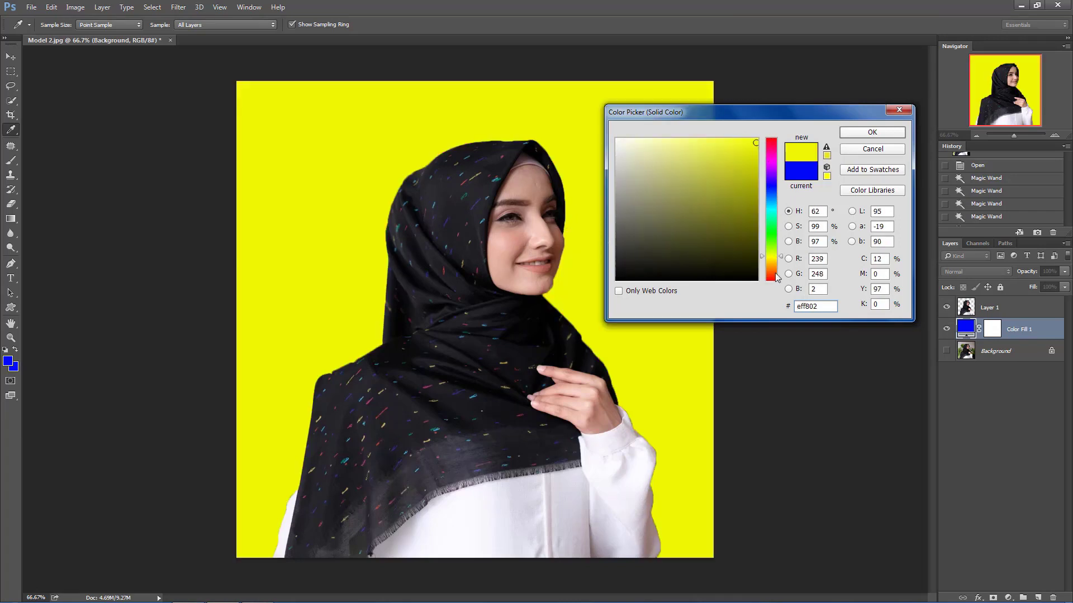
pyautogui.click(775, 273)
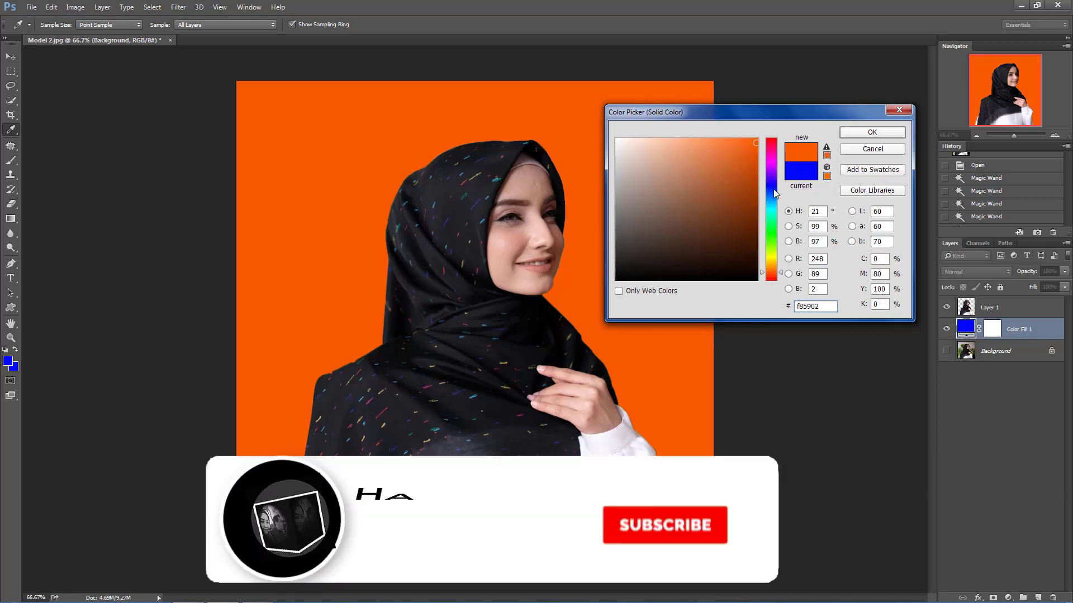
pyautogui.click(775, 192)
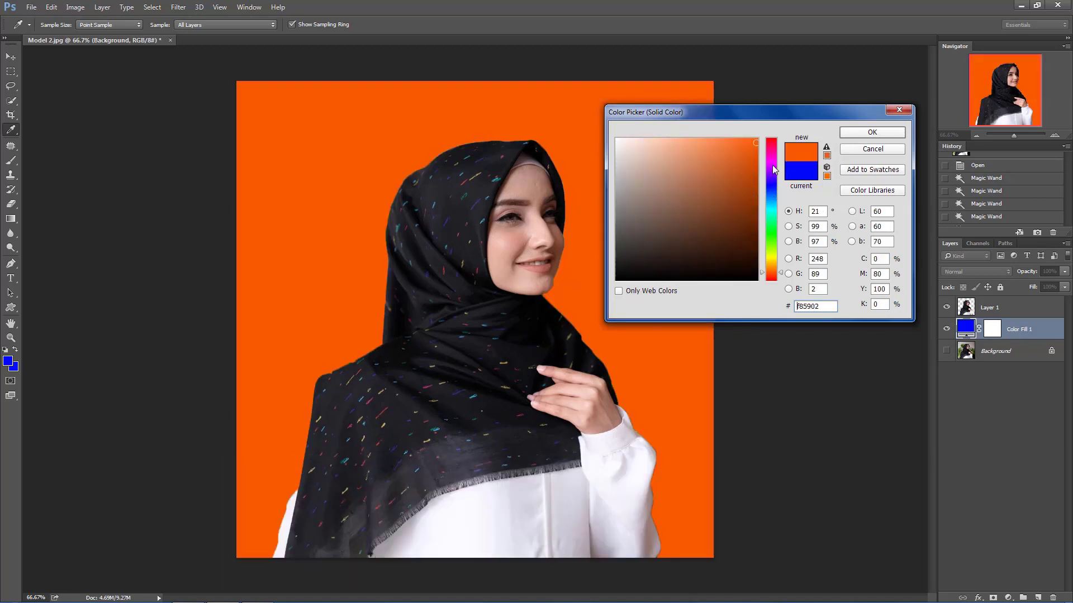
pyautogui.click(776, 193)
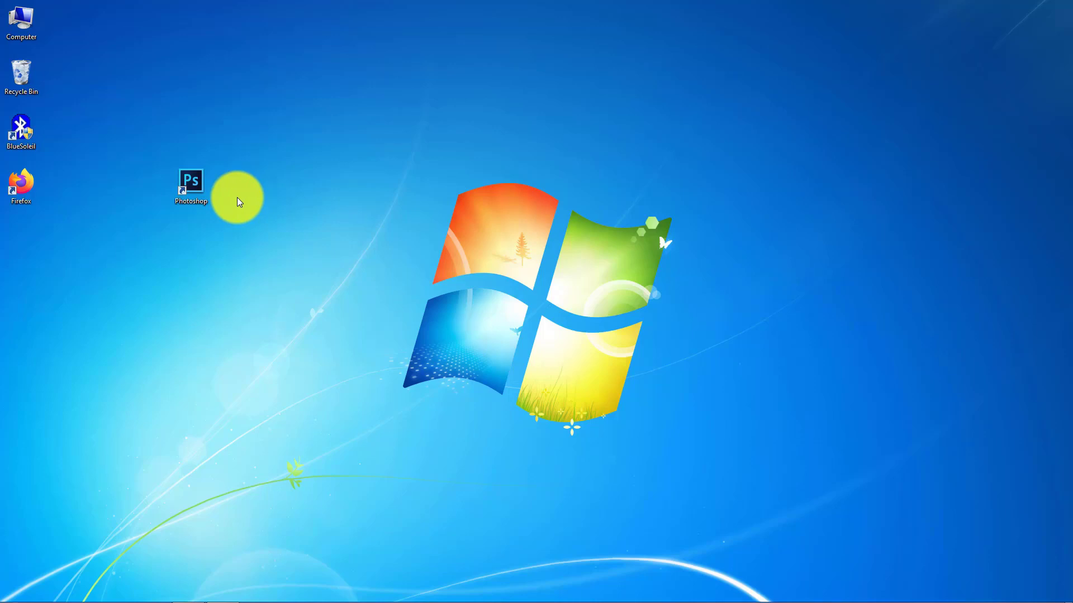
# Launch Photoshop from its desktop shortcut.
pyautogui.doubleClick(203, 190)
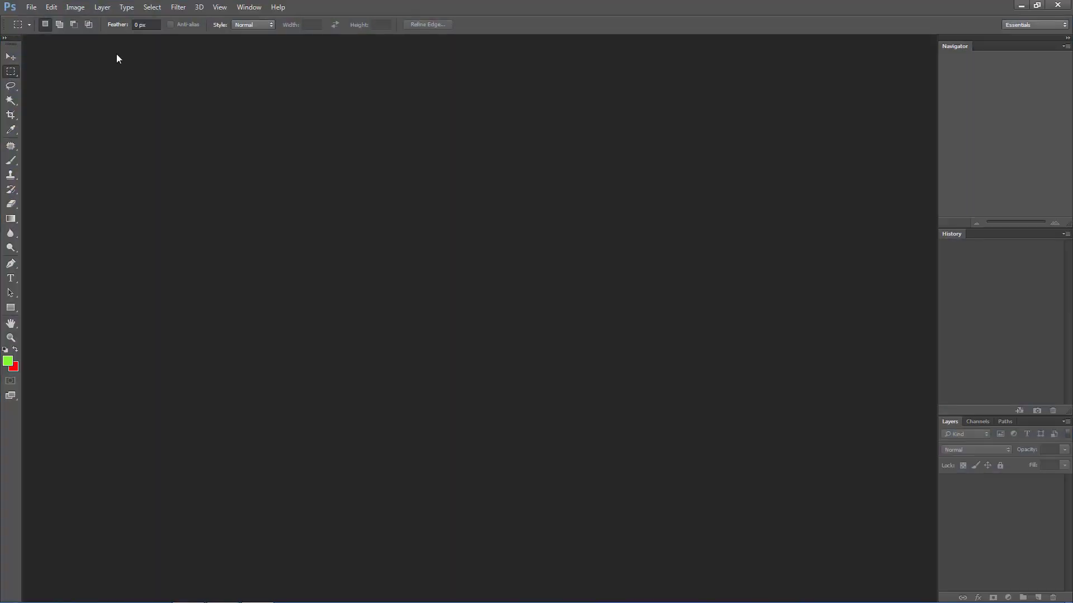
# Select the Move tool and bring up the File menu.
pyautogui.click(18, 57)
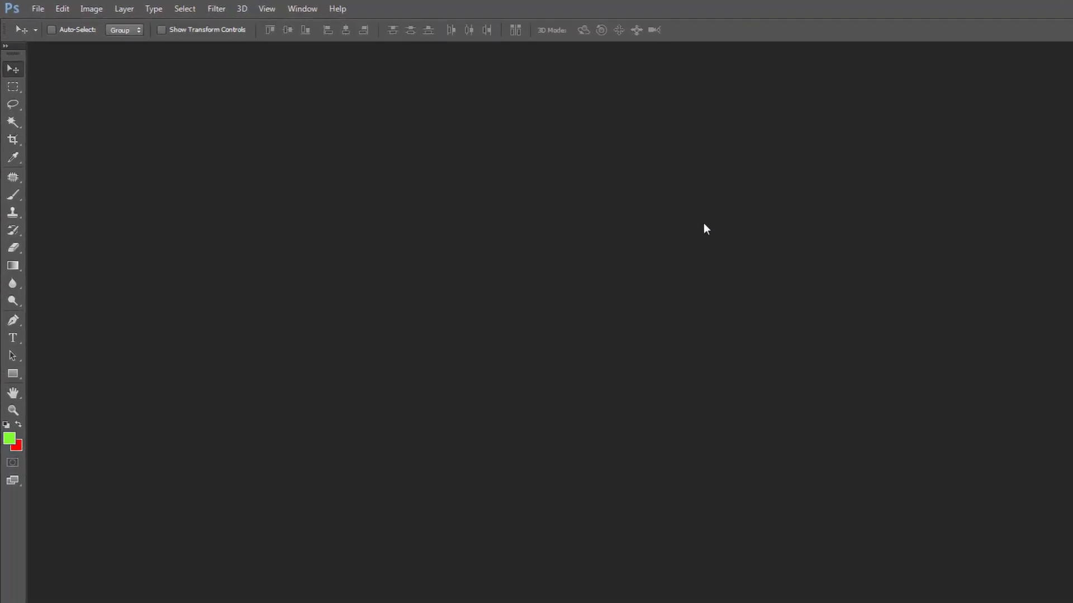
pyautogui.click(56, 16)
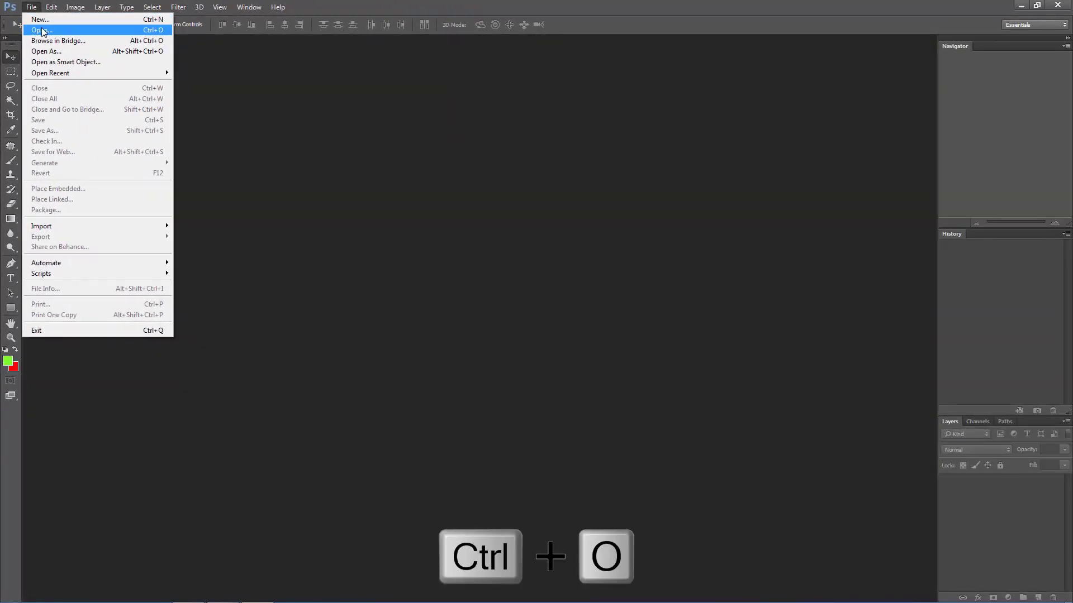
# Open Model 1.jpg from the Downloads folder.
pyautogui.click(43, 30)
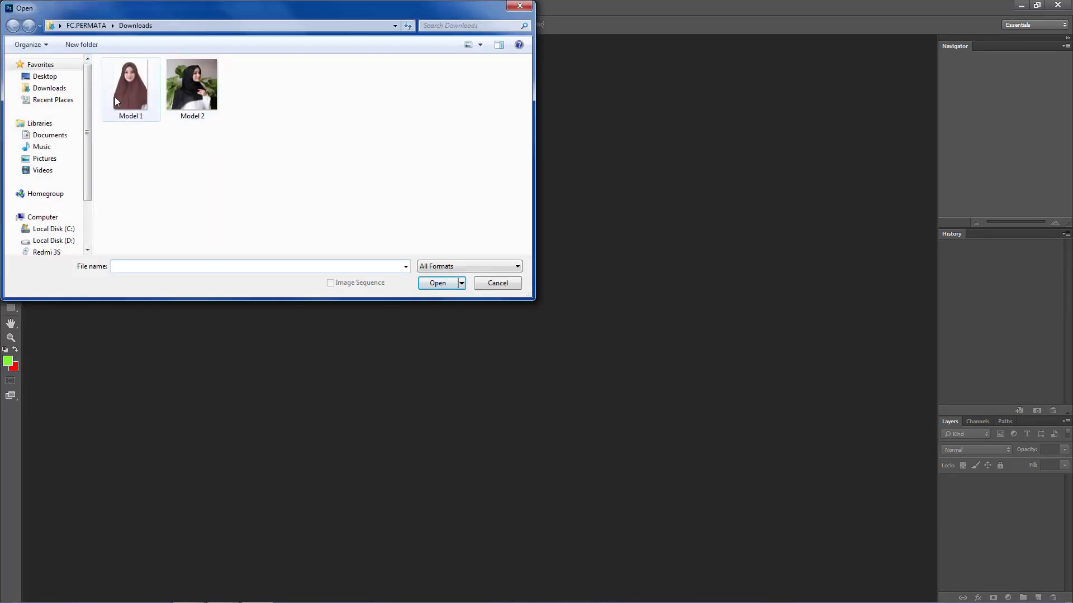
pyautogui.click(55, 138)
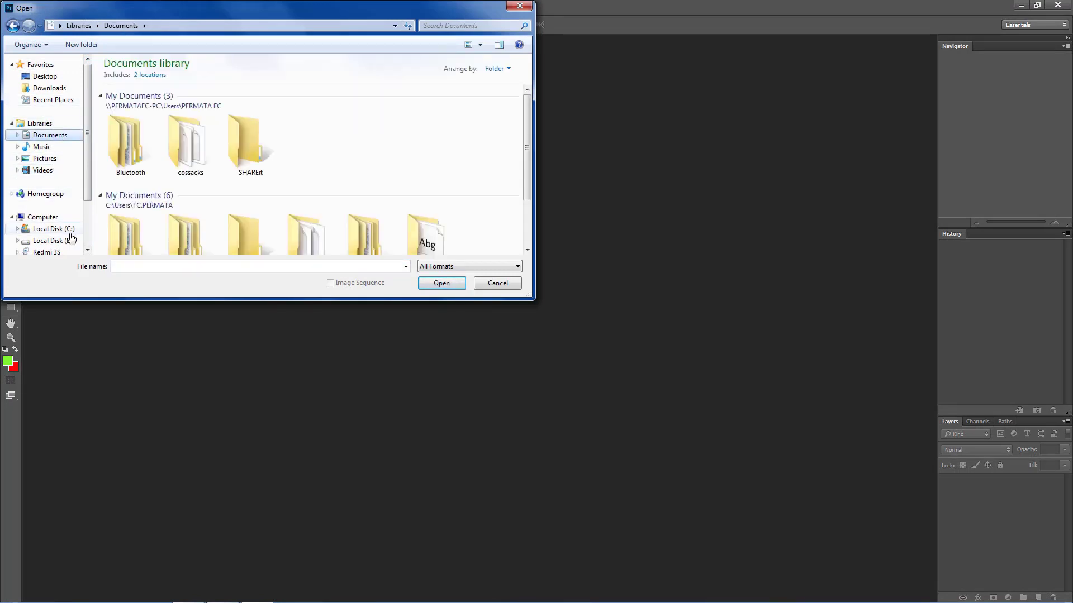
pyautogui.click(50, 87)
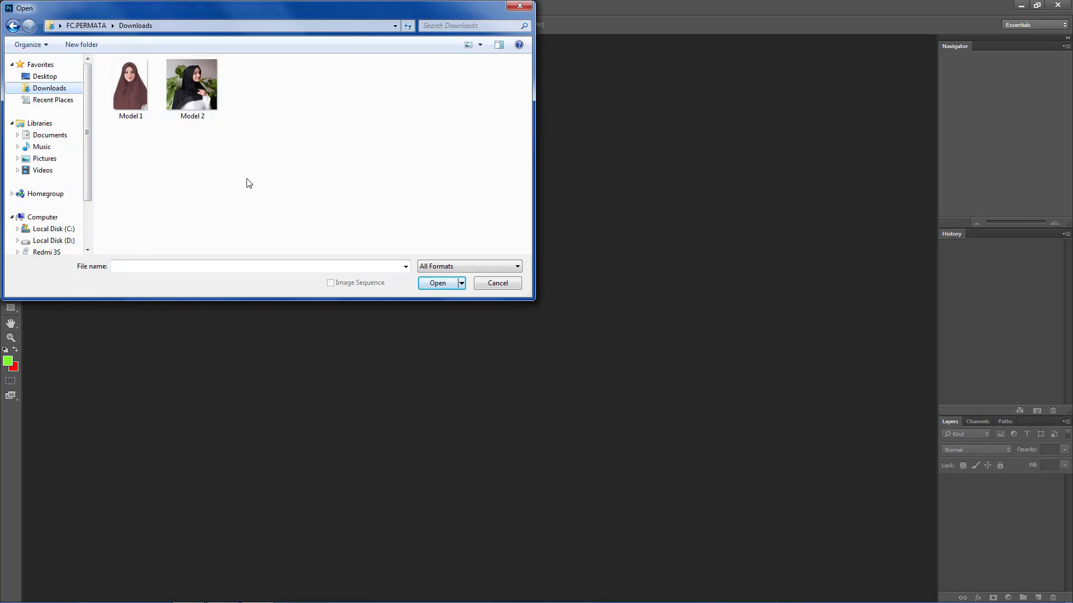
pyautogui.click(142, 98)
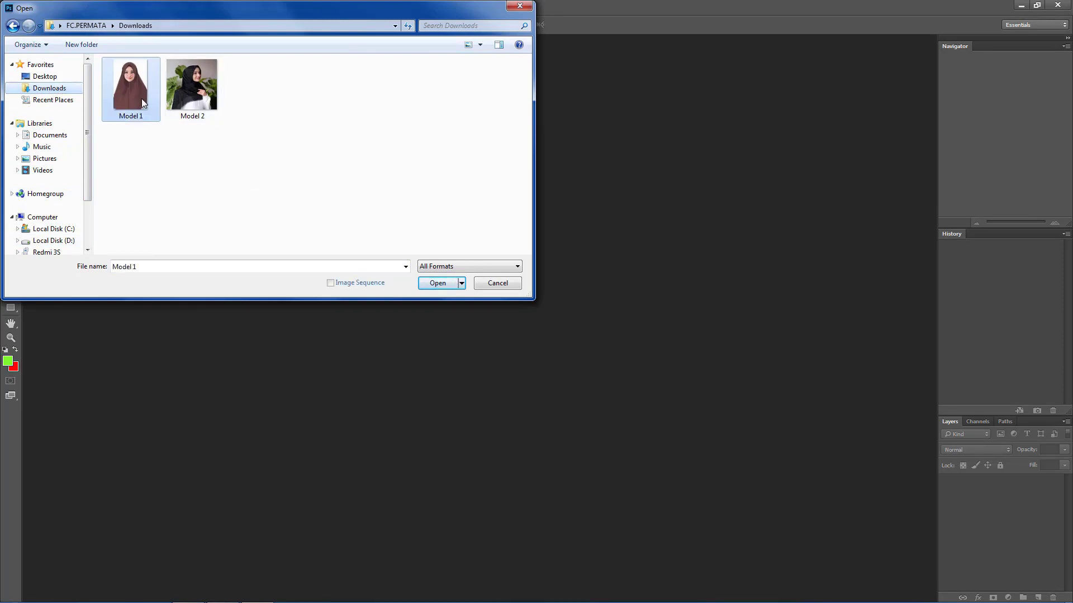
pyautogui.click(439, 283)
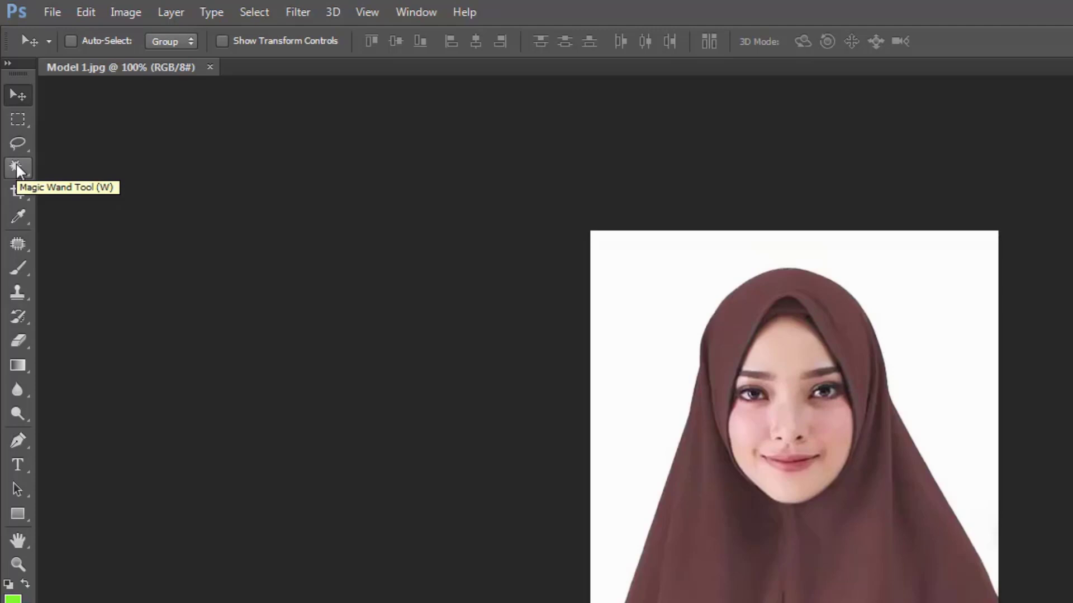
# Select the white background around the brown-hijab model with the Magic Wand.
pyautogui.click(17, 168)
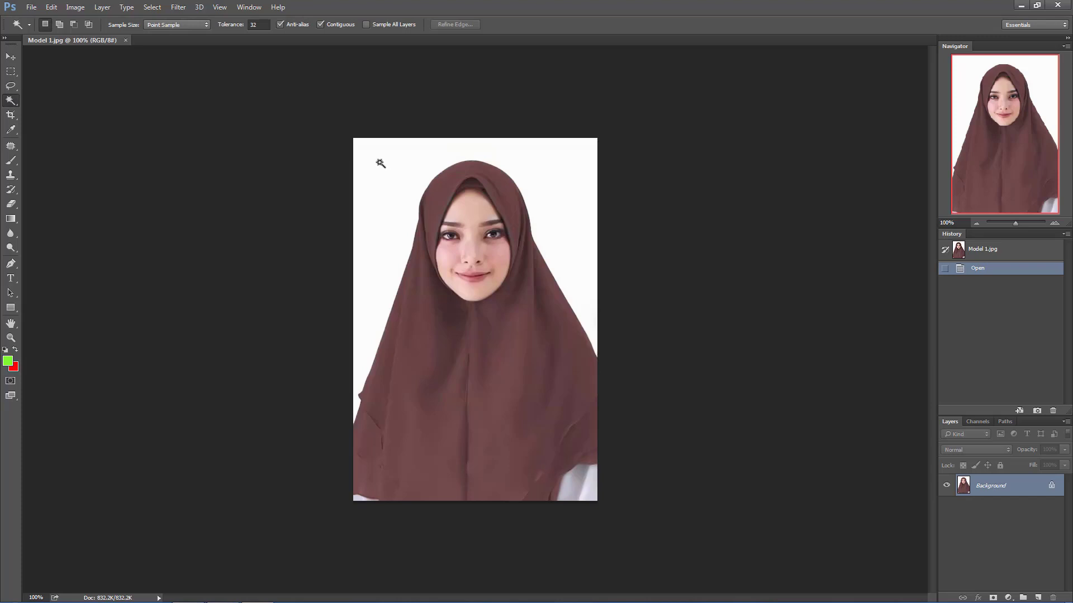
pyautogui.click(381, 164)
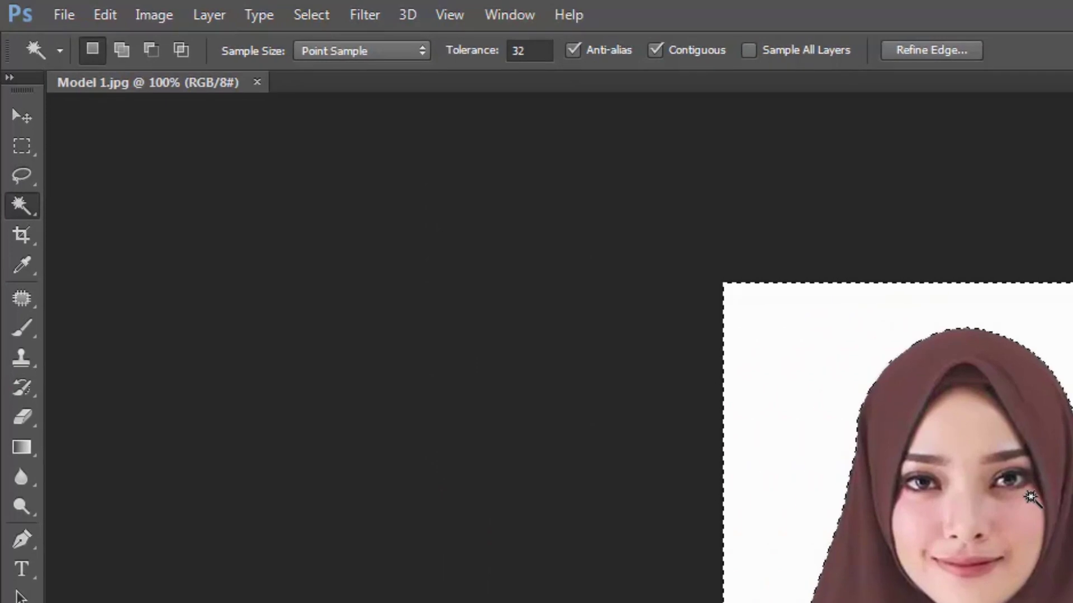
pyautogui.click(317, 10)
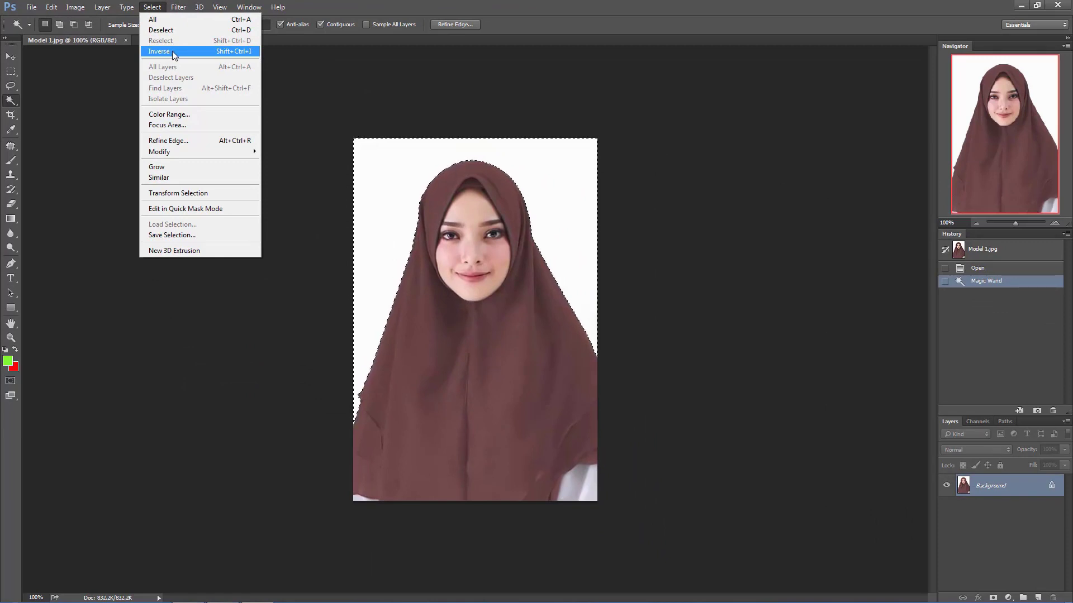
# Invert the selection onto the model and enlarge the Layers panel.
pyautogui.click(166, 50)
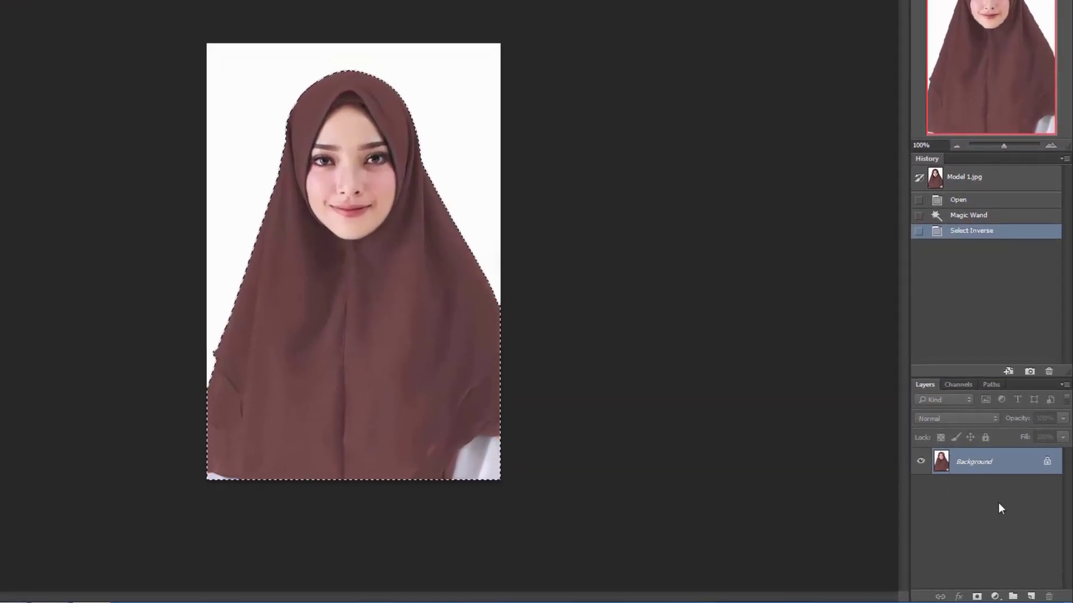
pyautogui.moveTo(982, 377); pyautogui.dragTo(973, 124)
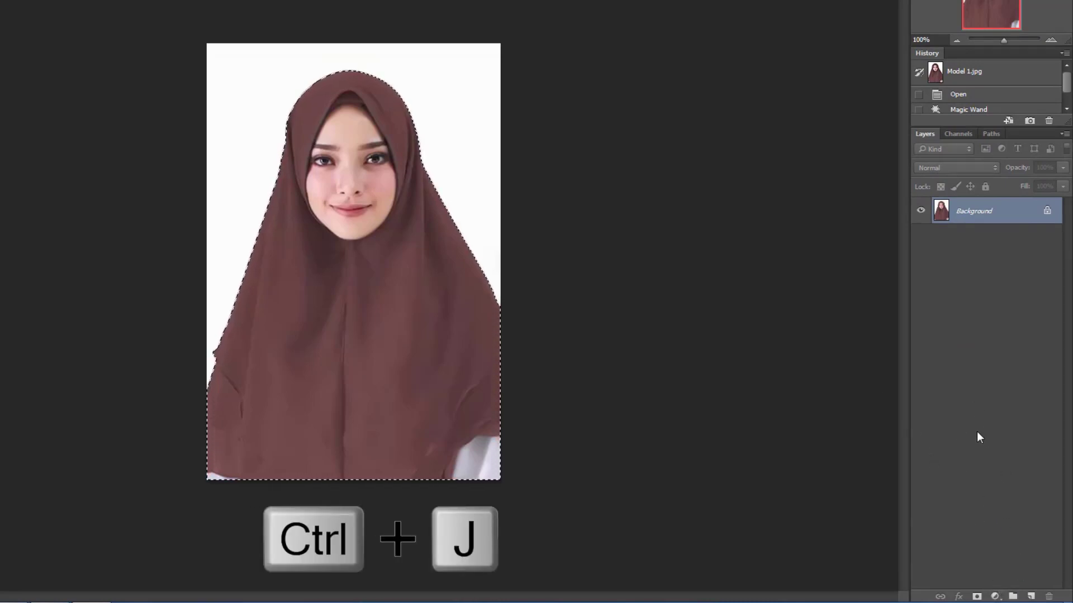
# Copy the brown-hijab model to Layer 1 and hide the Background layer.
pyautogui.hotkey('ctrl', 'j')
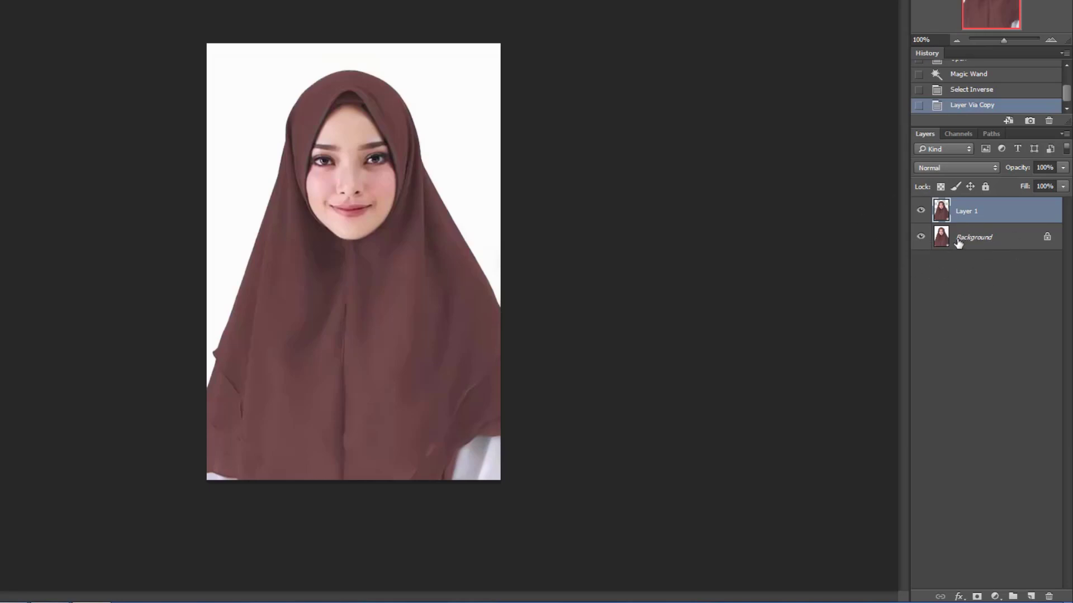
pyautogui.click(920, 238)
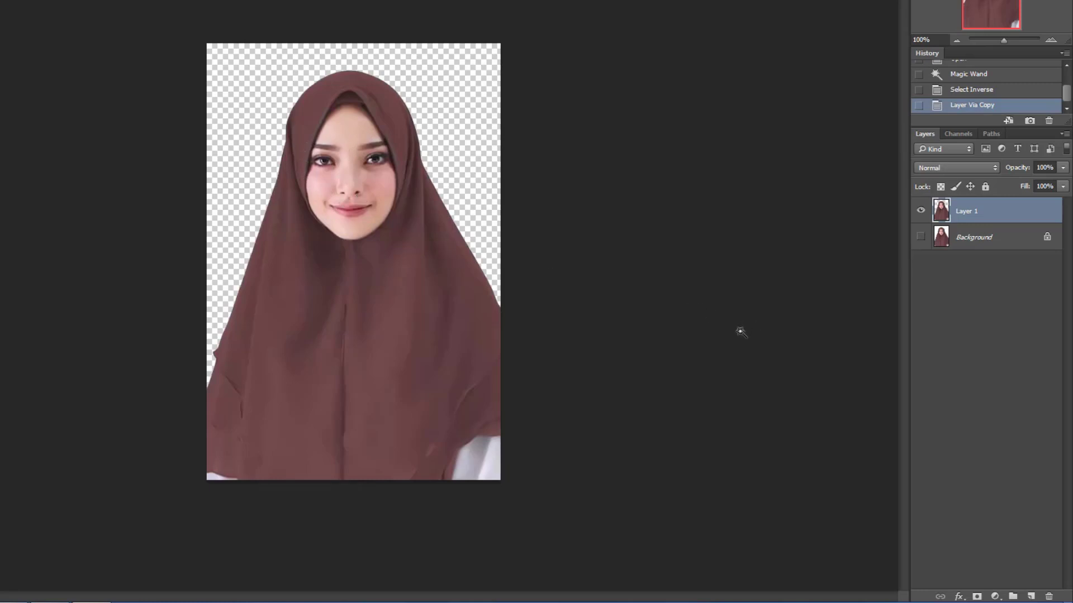
pyautogui.click(980, 237)
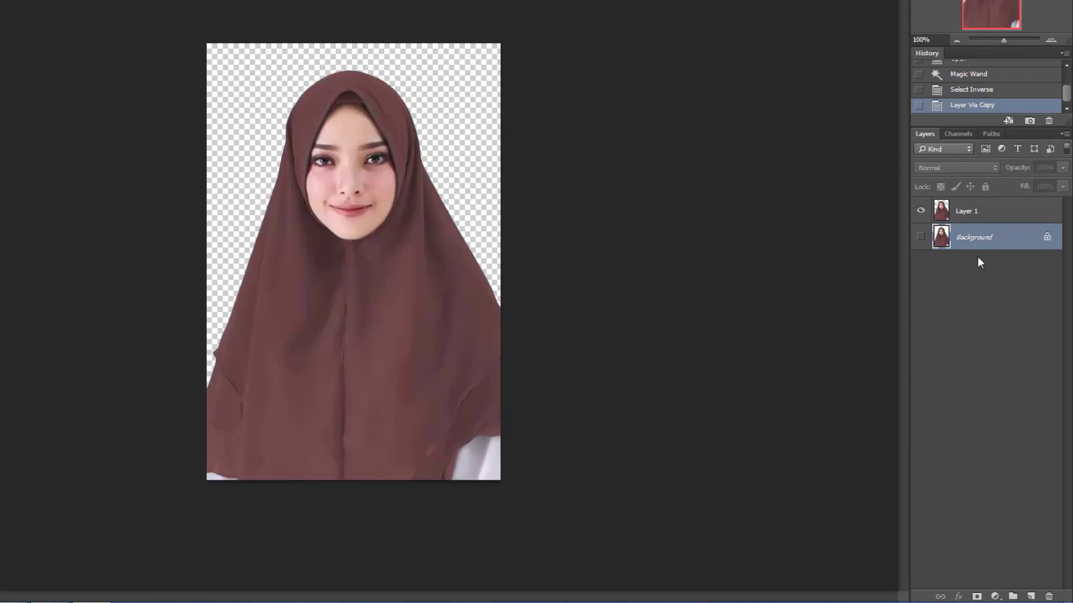
pyautogui.click(994, 596)
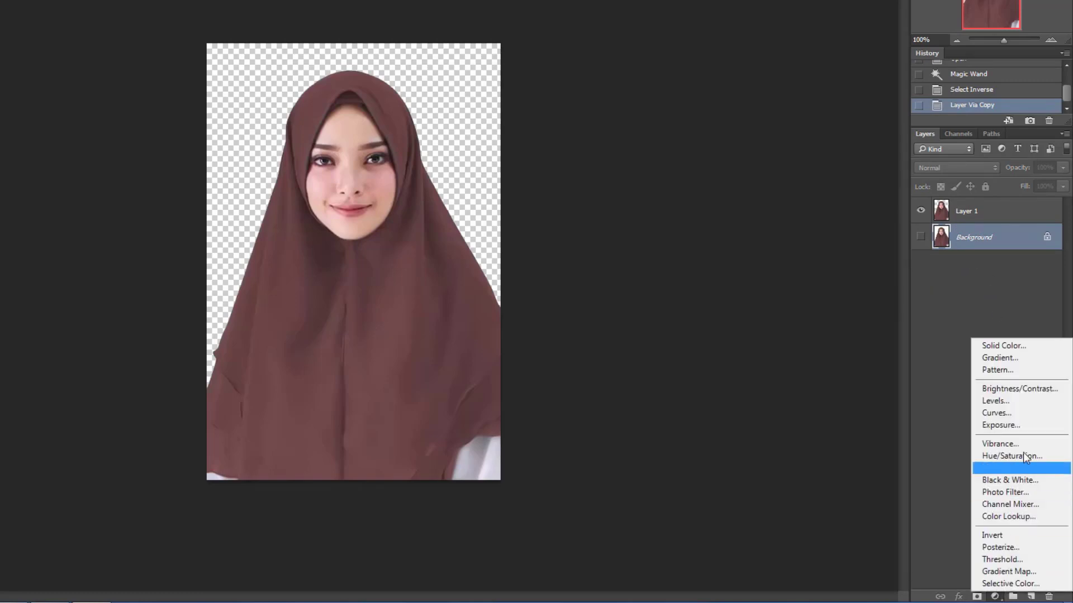
# Add a Solid Color fill, try red, blue, green, yellow and orange, then confirm purple b908fb.
pyautogui.click(1025, 347)
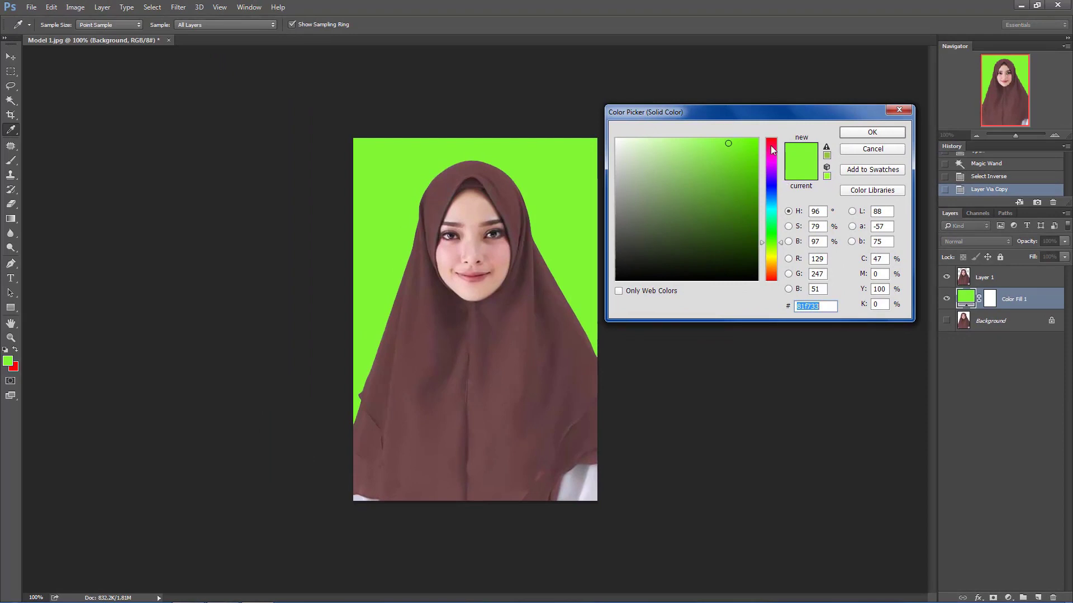
pyautogui.click(771, 138)
pyautogui.click(755, 143)
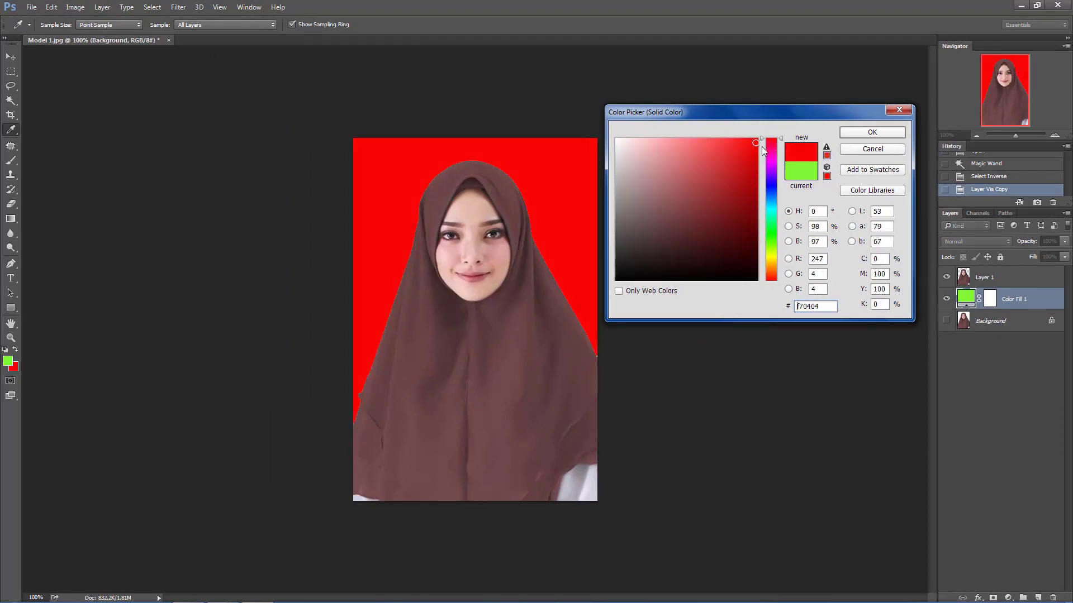
pyautogui.click(773, 187)
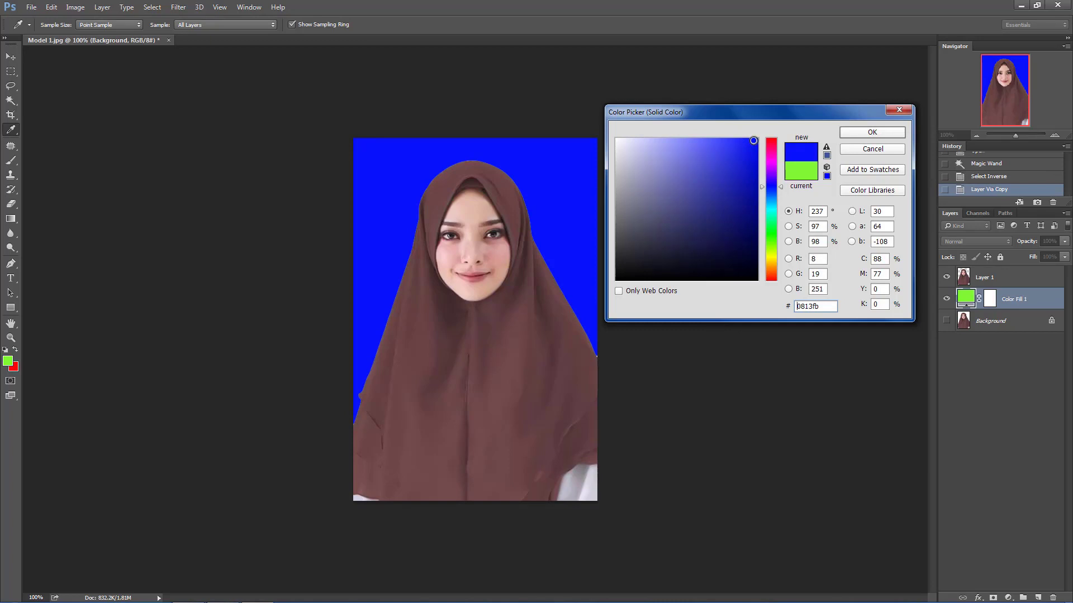
pyautogui.moveTo(775, 244); pyautogui.dragTo(775, 241)
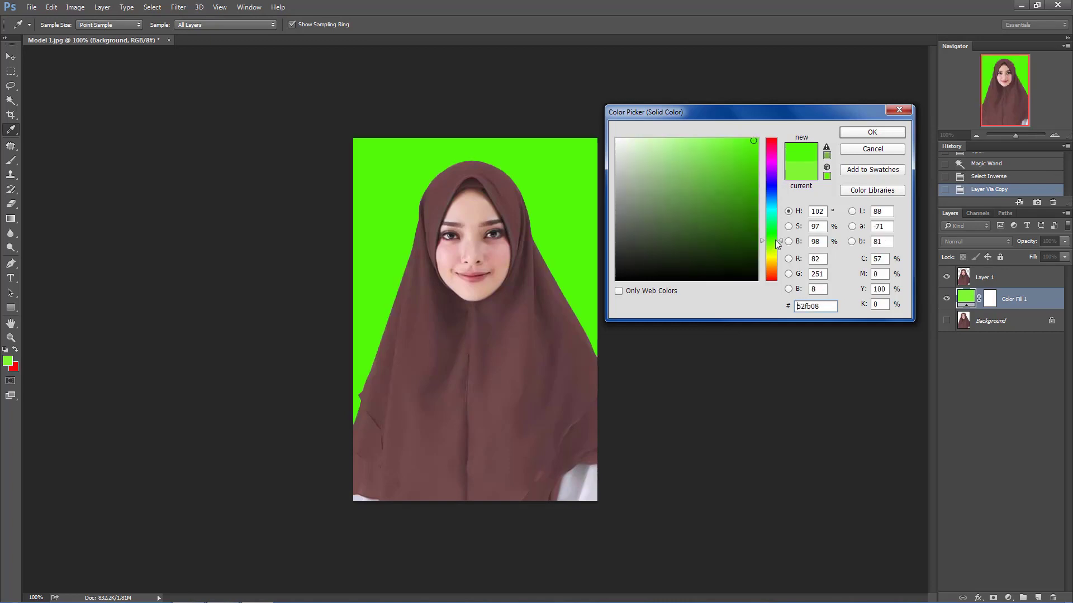
pyautogui.click(774, 255)
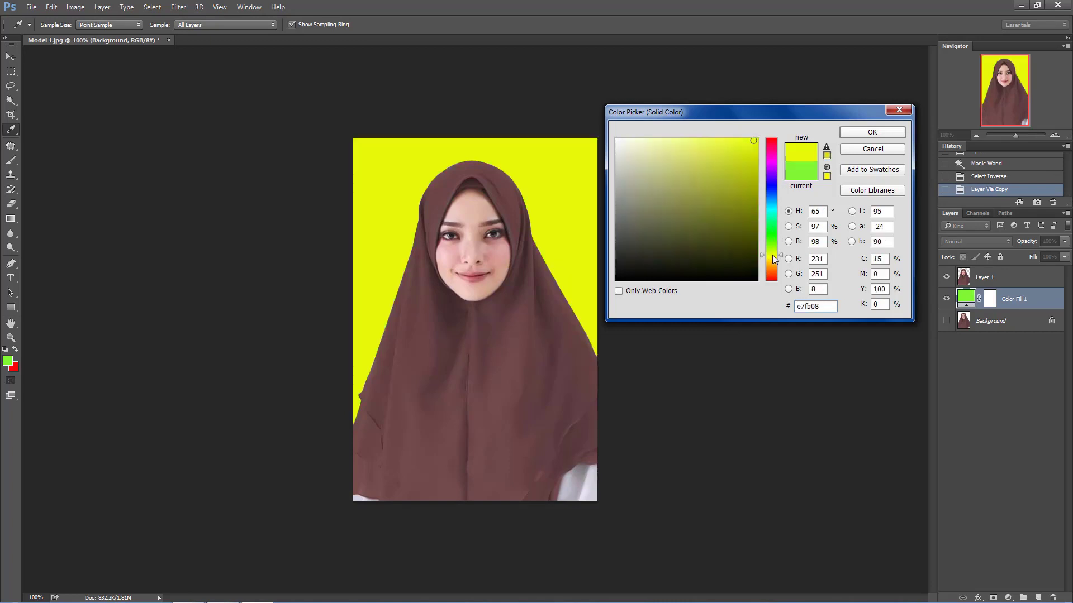
pyautogui.click(771, 270)
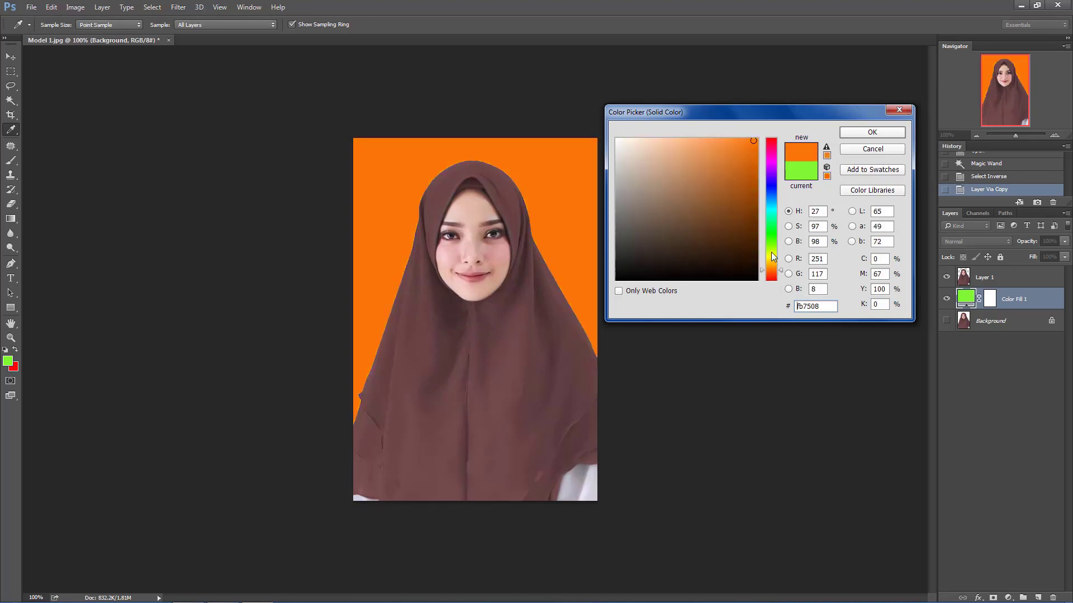
pyautogui.click(770, 169)
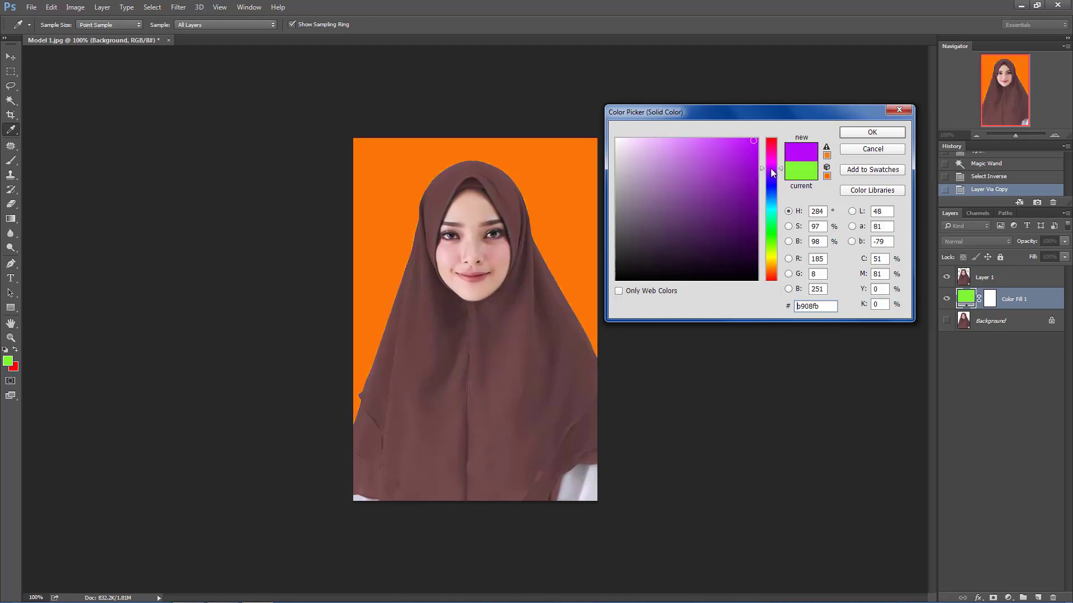
pyautogui.click(860, 132)
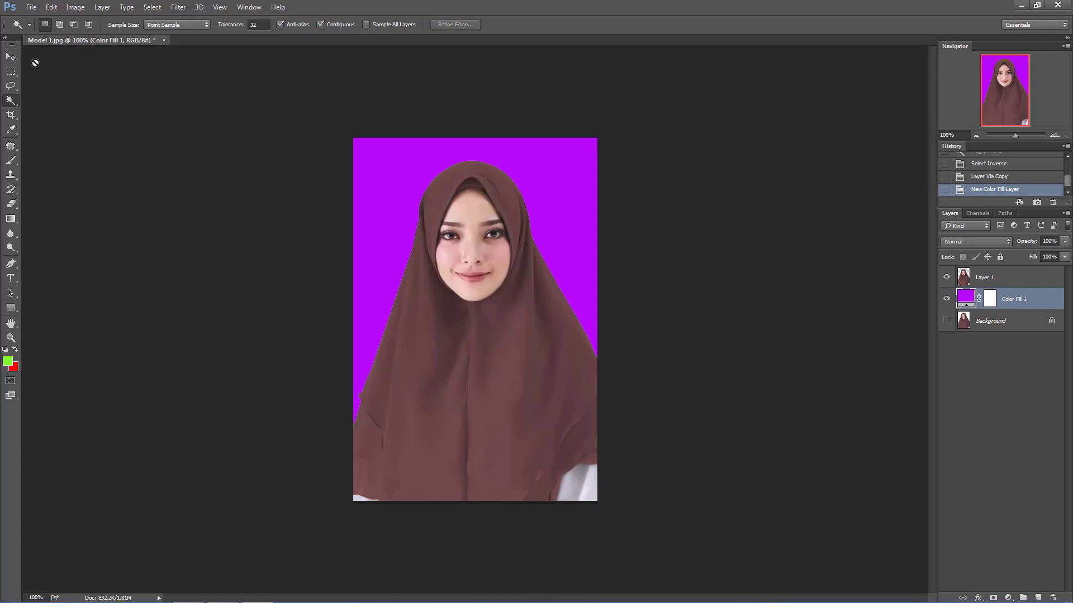
# Close the Model 1 document without saving.
pyautogui.click(12, 56)
pyautogui.moveTo(69, 42); pyautogui.dragTo(70, 58)
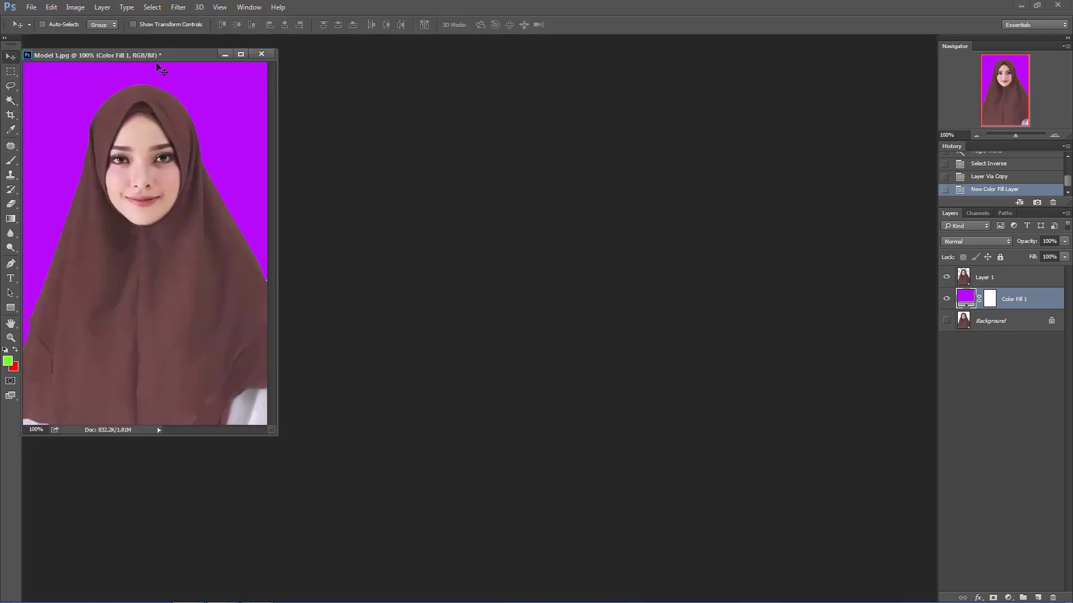
pyautogui.click(261, 54)
pyautogui.click(541, 231)
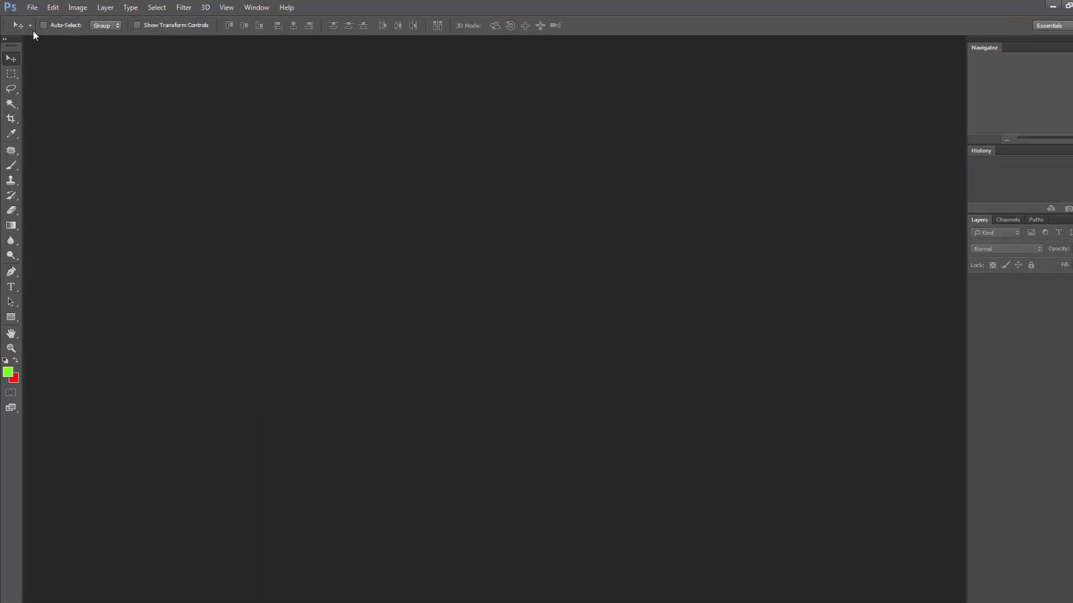
# Open the Model 2.jpg photo.
pyautogui.click(32, 8)
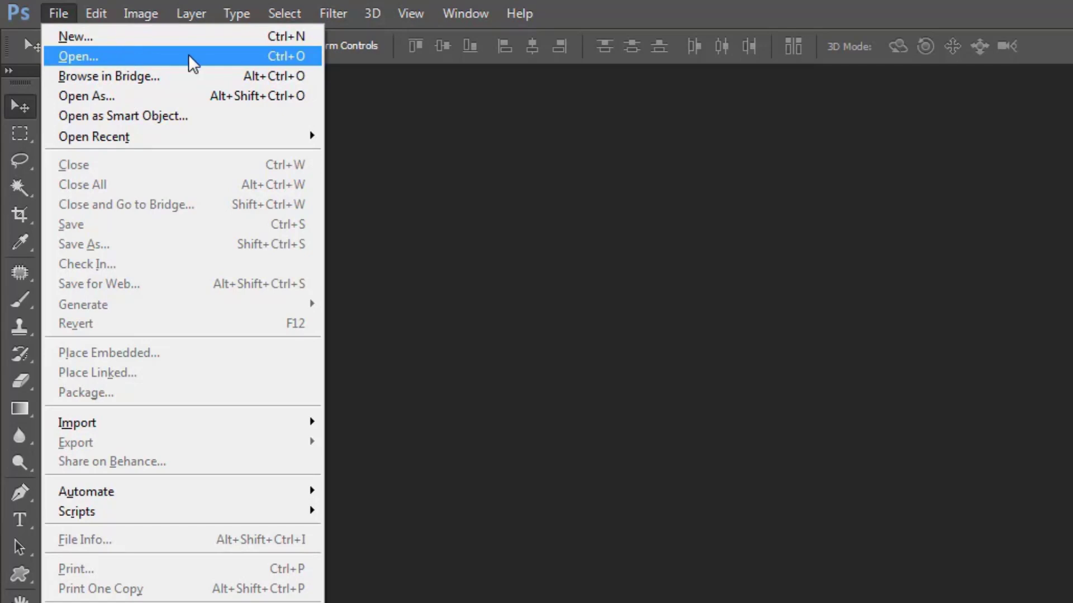
pyautogui.click(220, 55)
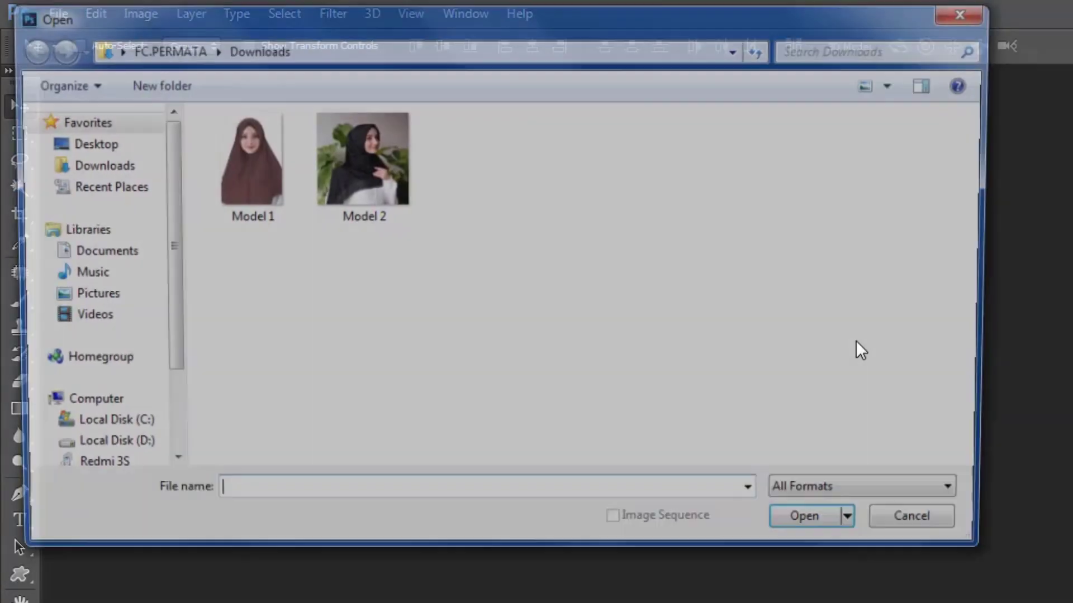
pyautogui.click(399, 205)
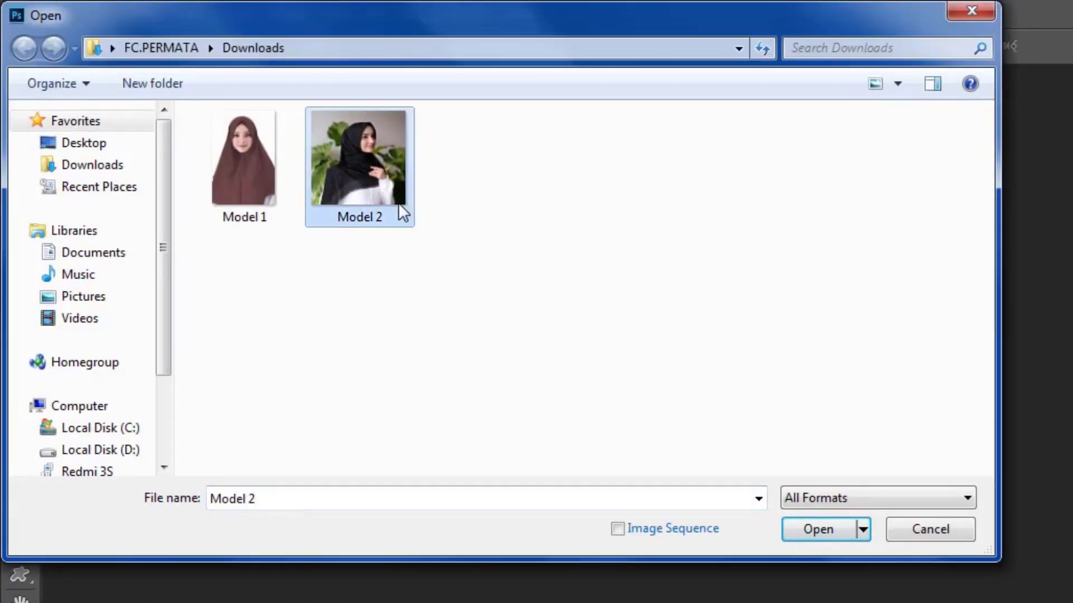
pyautogui.click(815, 529)
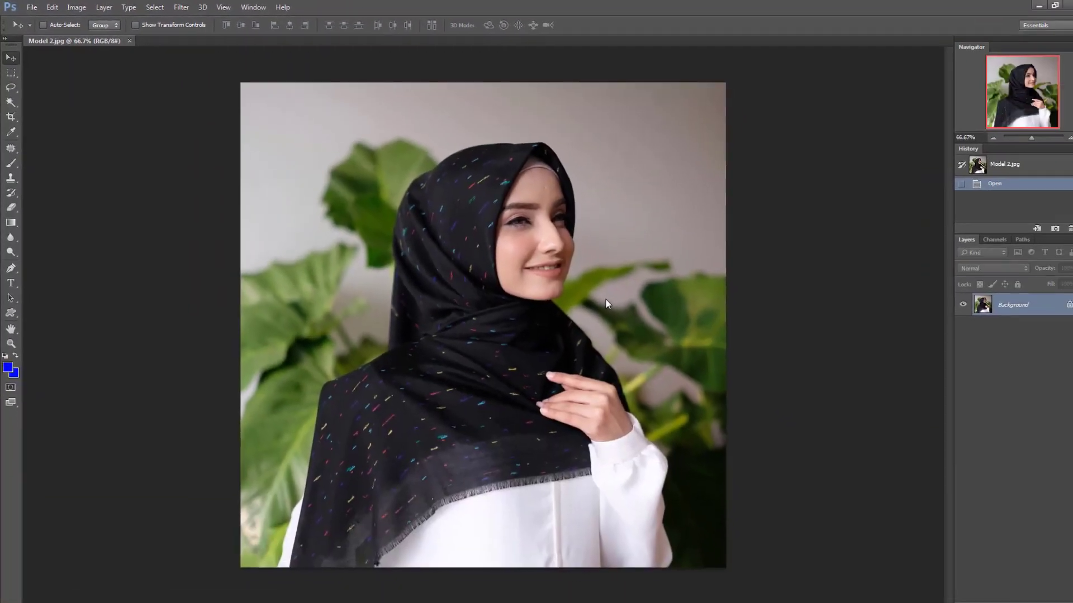
# Try Magic Wand selections on Model 2's wall areas, deselect them, and list alternative selection tools.
pyautogui.click(11, 100)
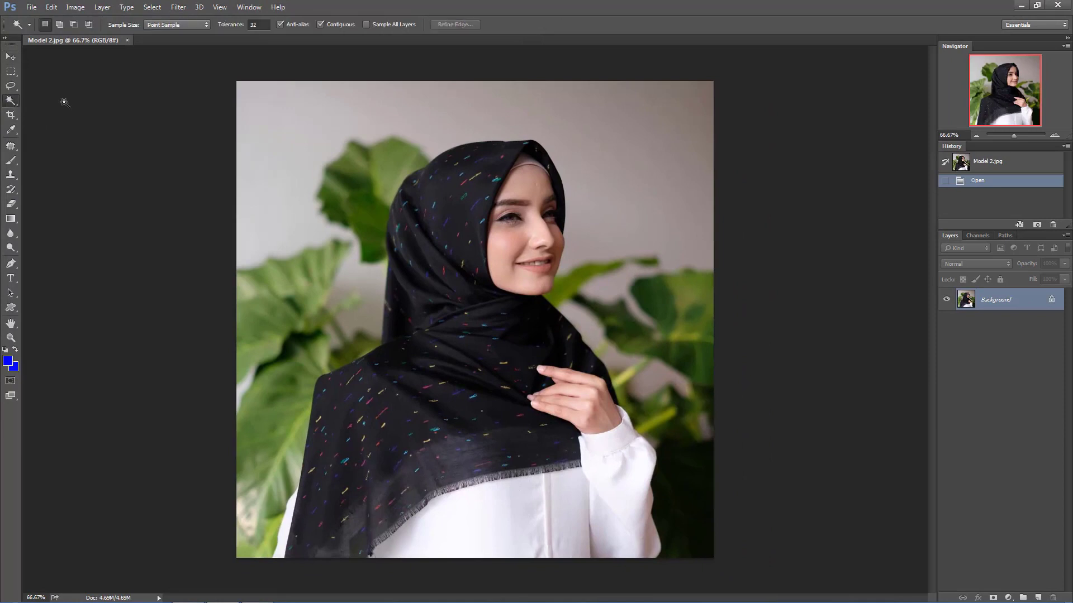
pyautogui.click(263, 142)
pyautogui.click(510, 92)
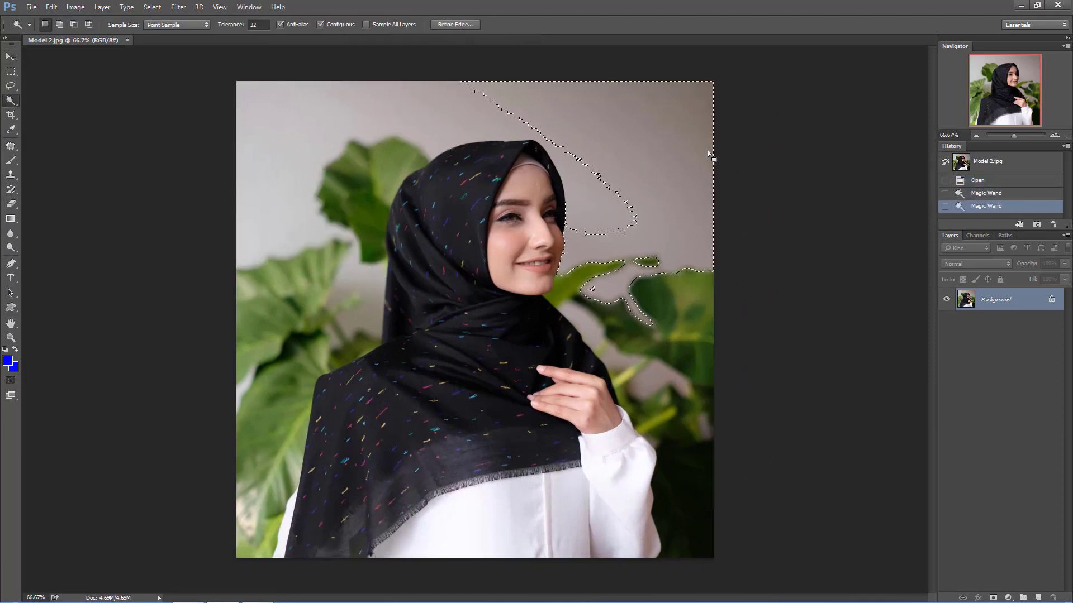
pyautogui.click(301, 140)
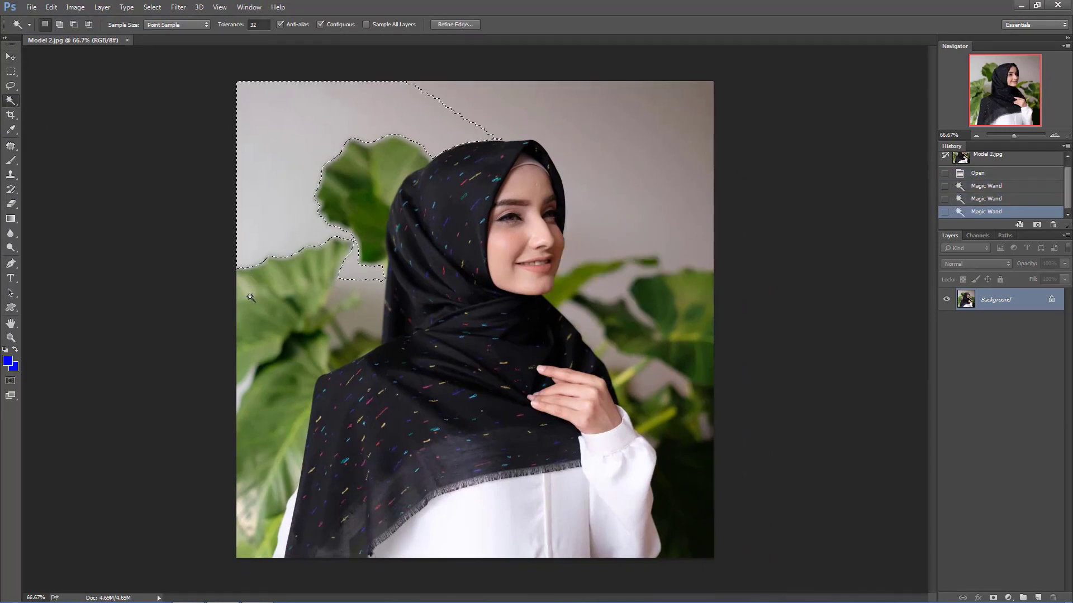
pyautogui.click(249, 301)
pyautogui.click(277, 184)
pyautogui.click(619, 122)
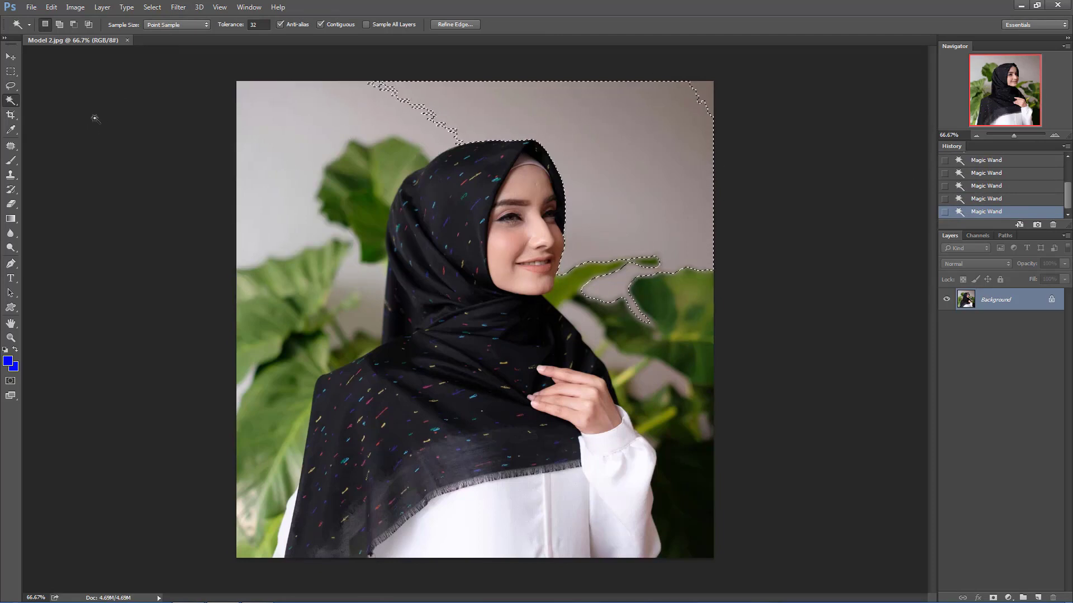
pyautogui.click(134, 118)
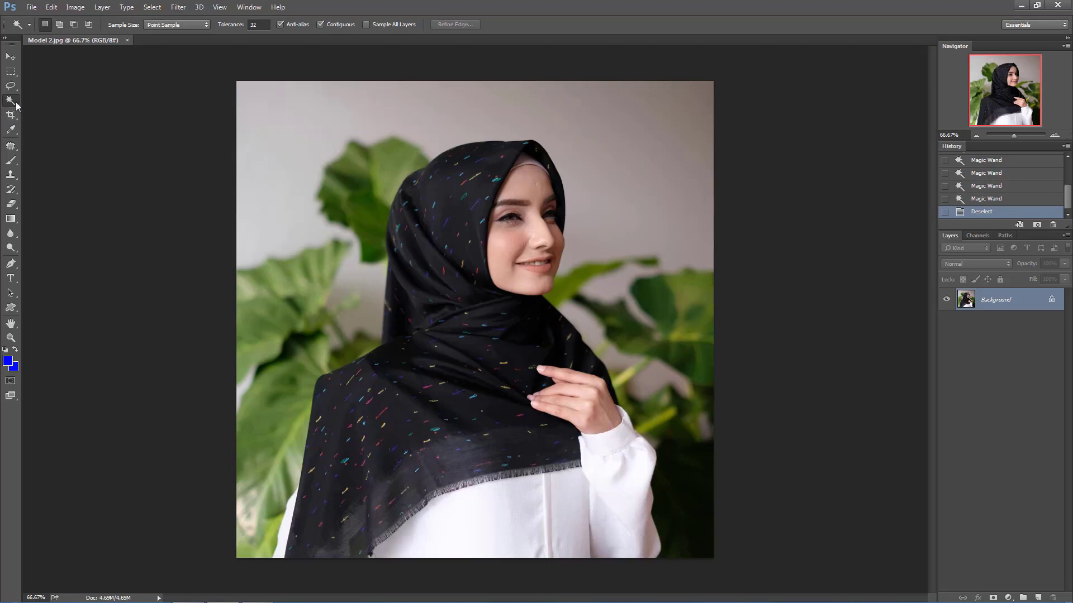
pyautogui.rightClick(15, 105)
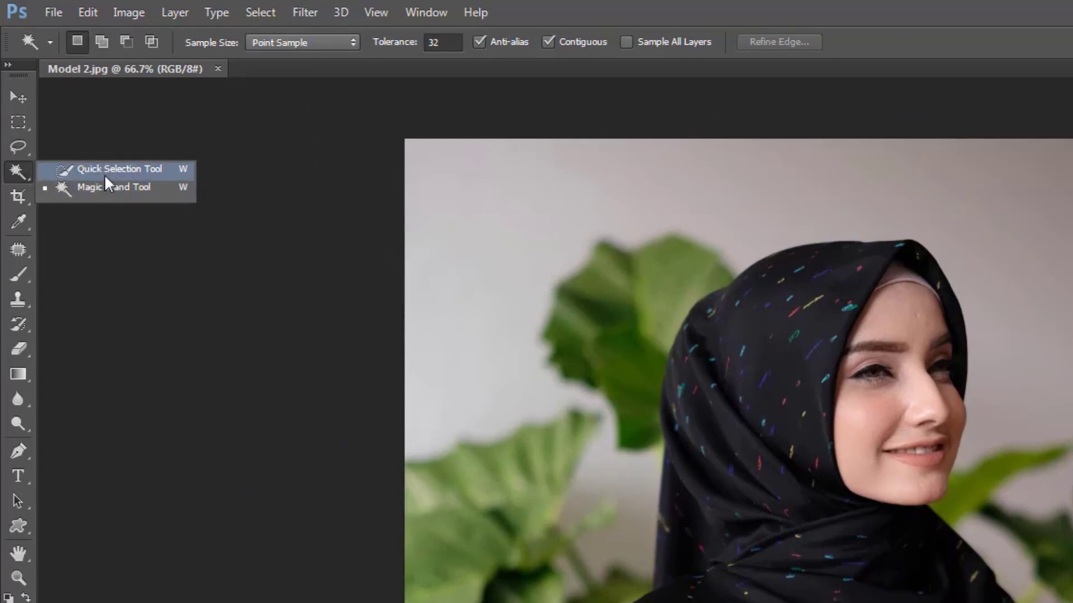
# Quick-select the leafy background around Model 2, then invert the selection onto the woman.
pyautogui.click(104, 171)
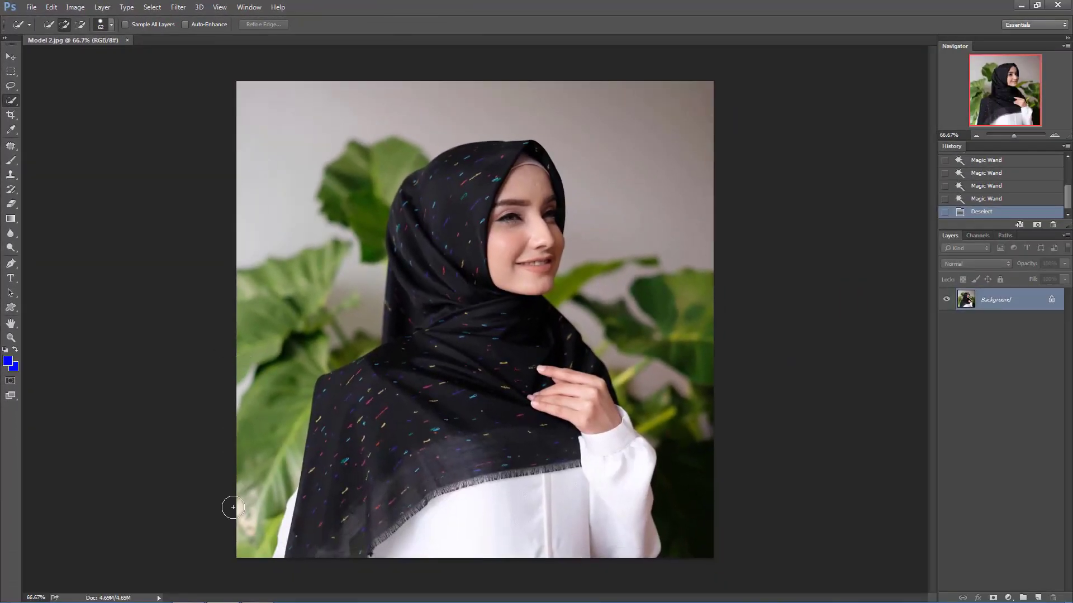
pyautogui.moveTo(233, 507)
pyautogui.mouseDown()
pyautogui.moveTo(249, 78)
pyautogui.moveTo(634, 69)
pyautogui.moveTo(458, 62)
pyautogui.moveTo(410, 74)
pyautogui.moveTo(650, 92)
pyautogui.moveTo(708, 192)
pyautogui.moveTo(706, 445)
pyautogui.mouseUp()
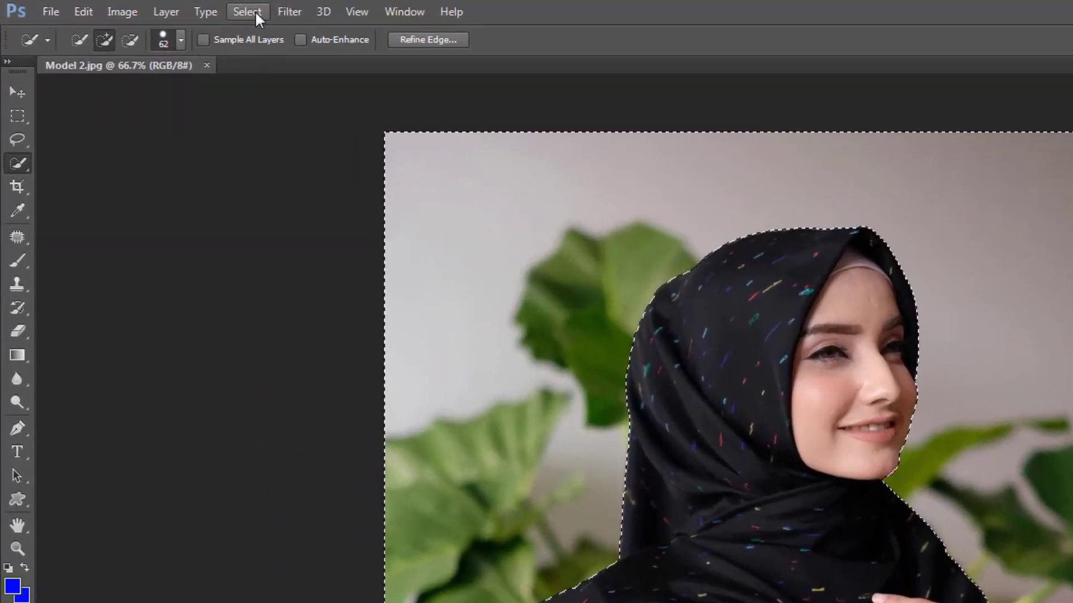
pyautogui.click(255, 11)
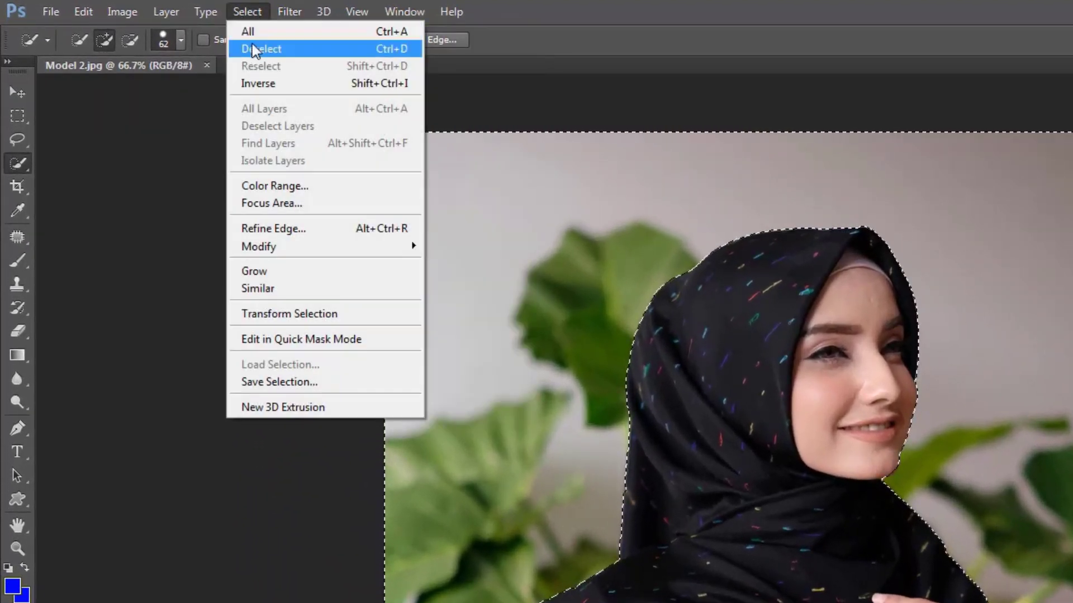
pyautogui.click(258, 84)
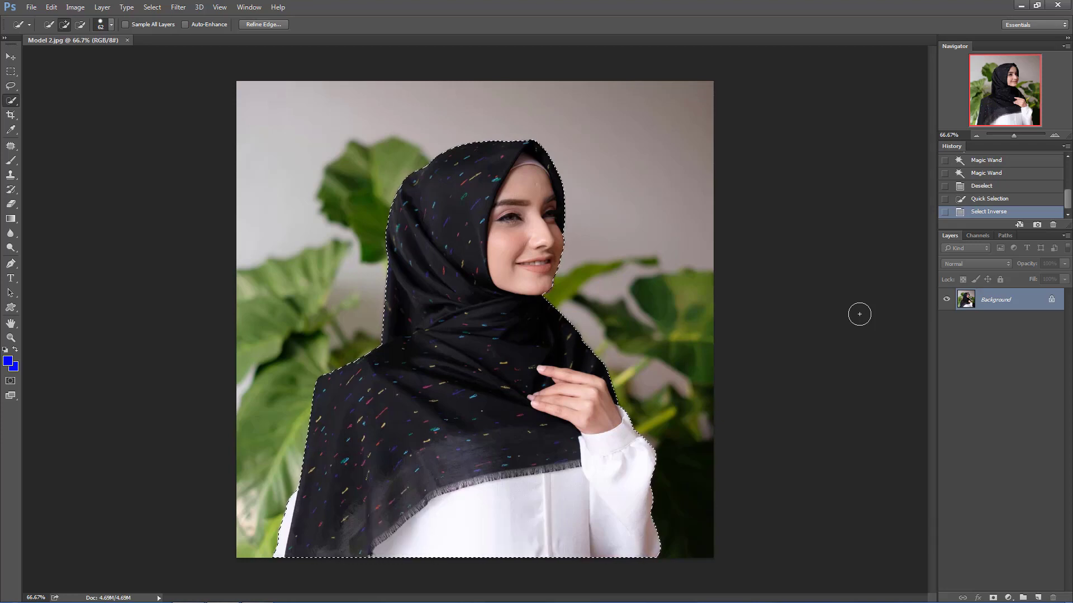
# Copy the selected model to Layer 1 with Ctrl+J and hide the Background layer.
pyautogui.hotkey('ctrl', 'j')
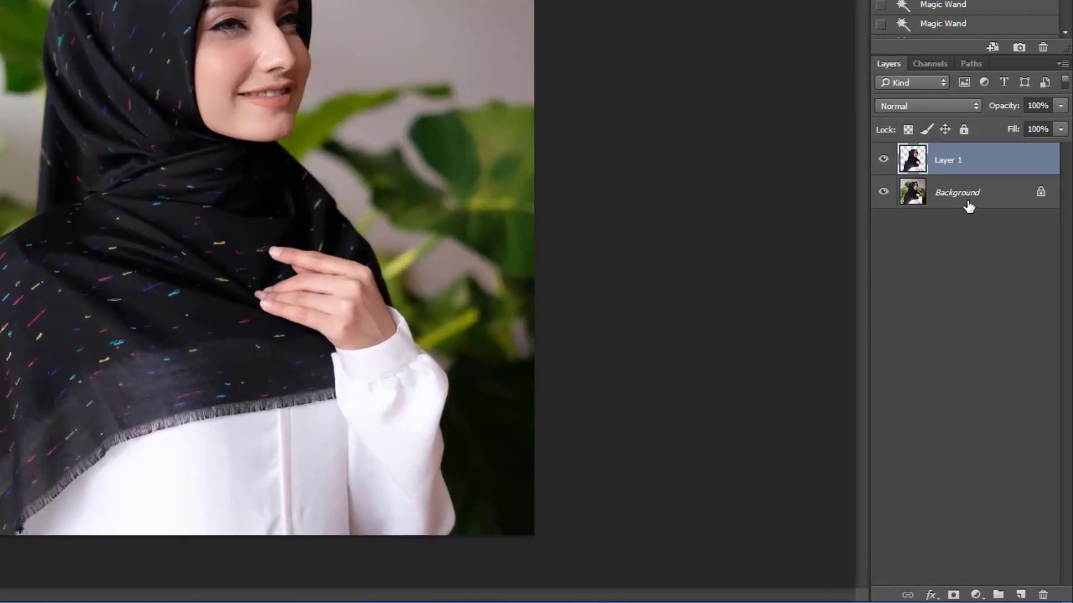
pyautogui.click(968, 205)
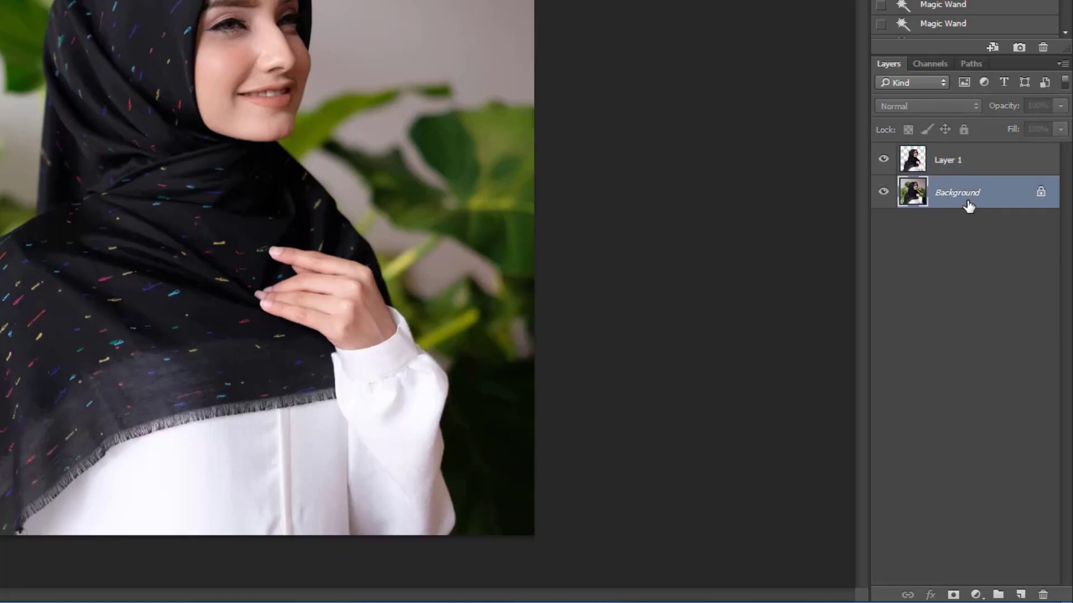
pyautogui.click(883, 192)
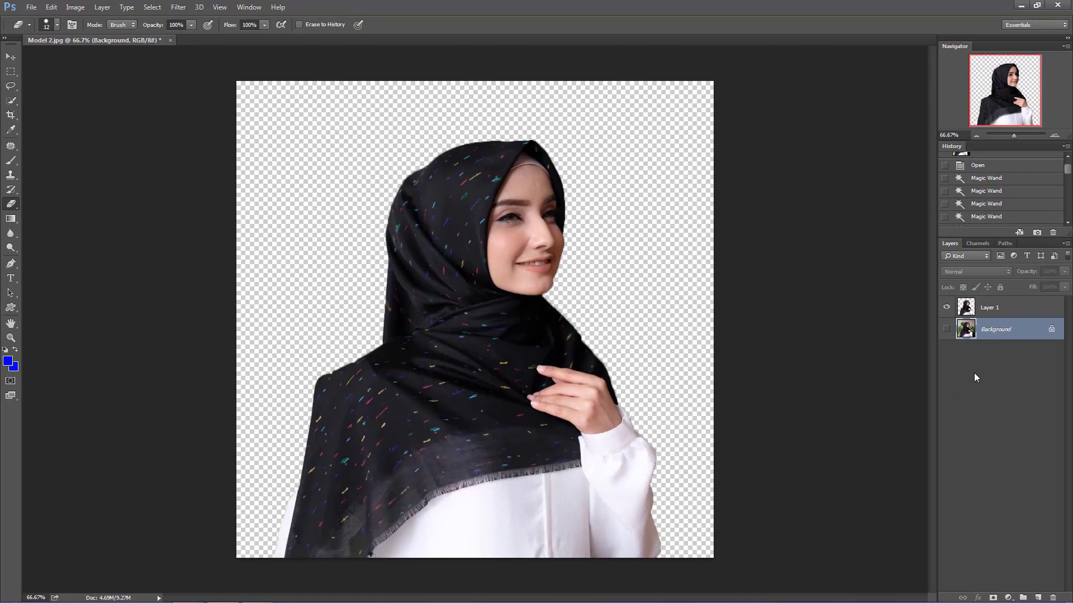
# Add a Solid Color fill layer, trying red, yellow and orange before settling on blue.
pyautogui.click(1008, 597)
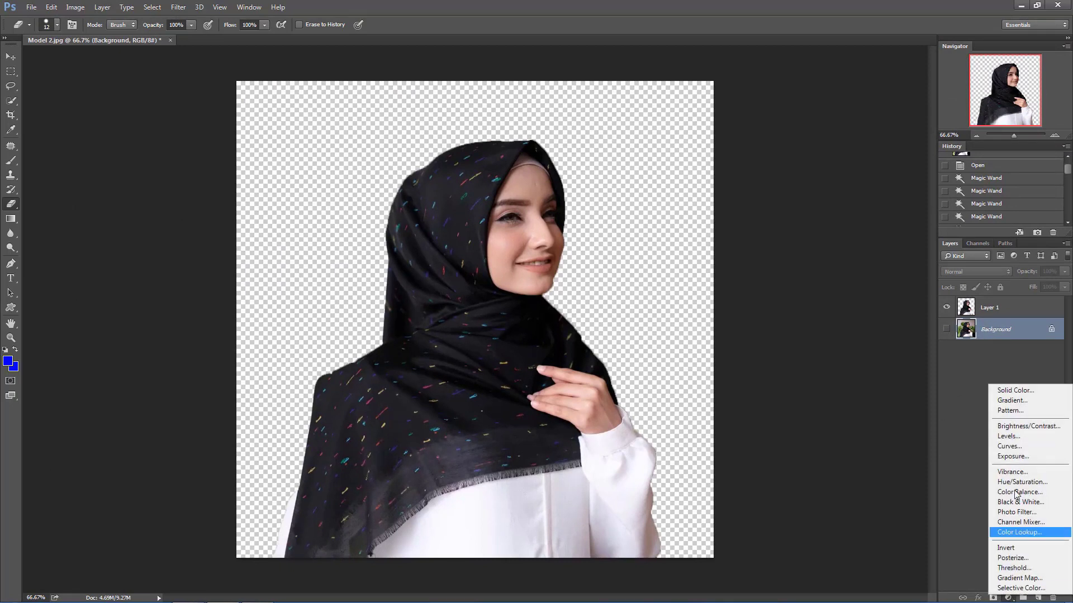
pyautogui.click(1018, 391)
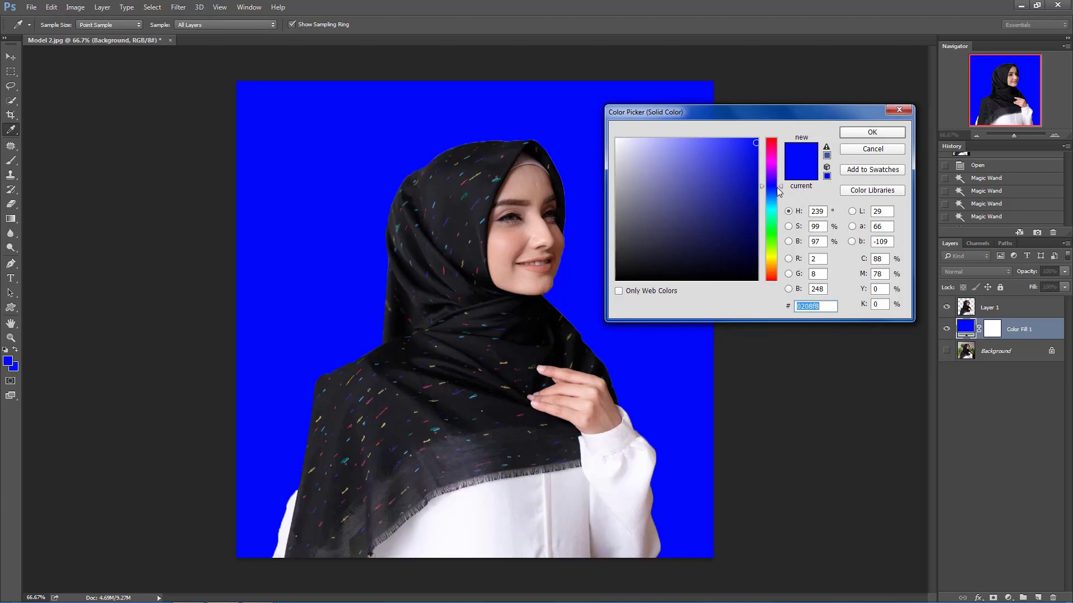
pyautogui.moveTo(775, 186); pyautogui.dragTo(773, 181)
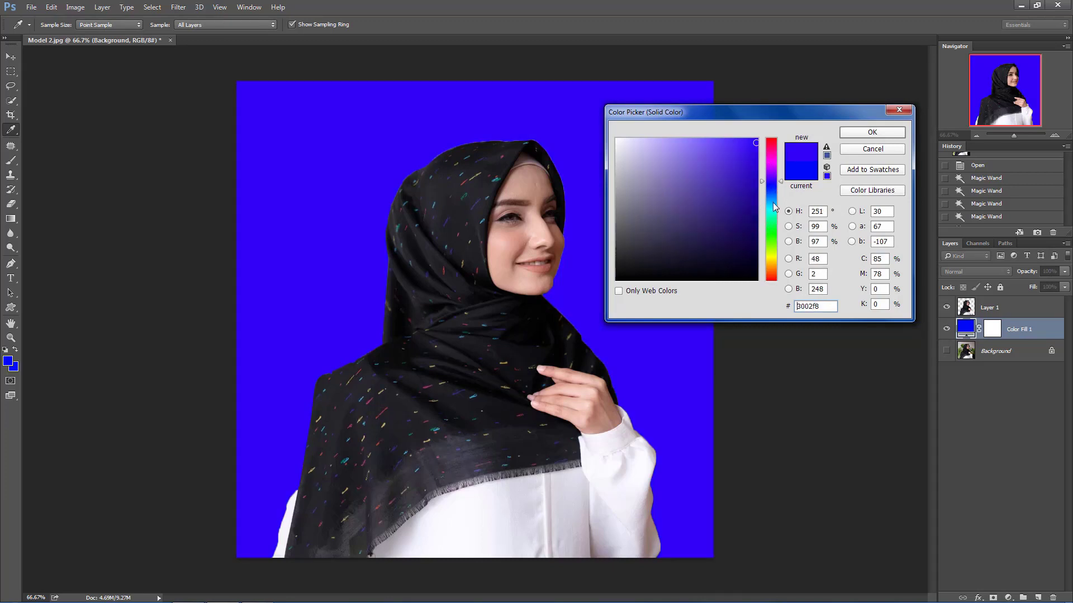
pyautogui.click(773, 138)
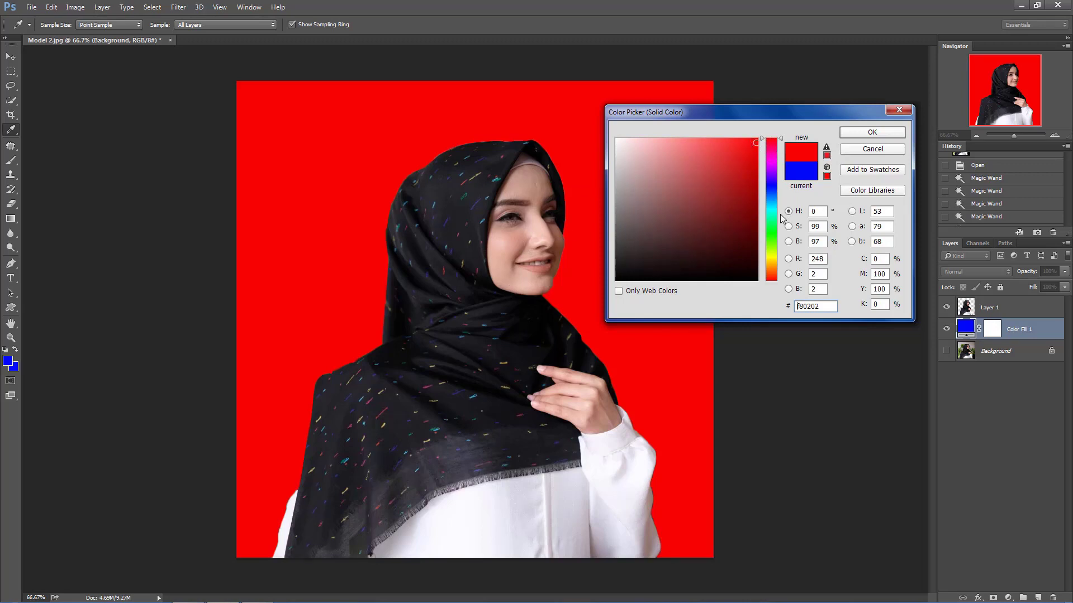
pyautogui.click(772, 256)
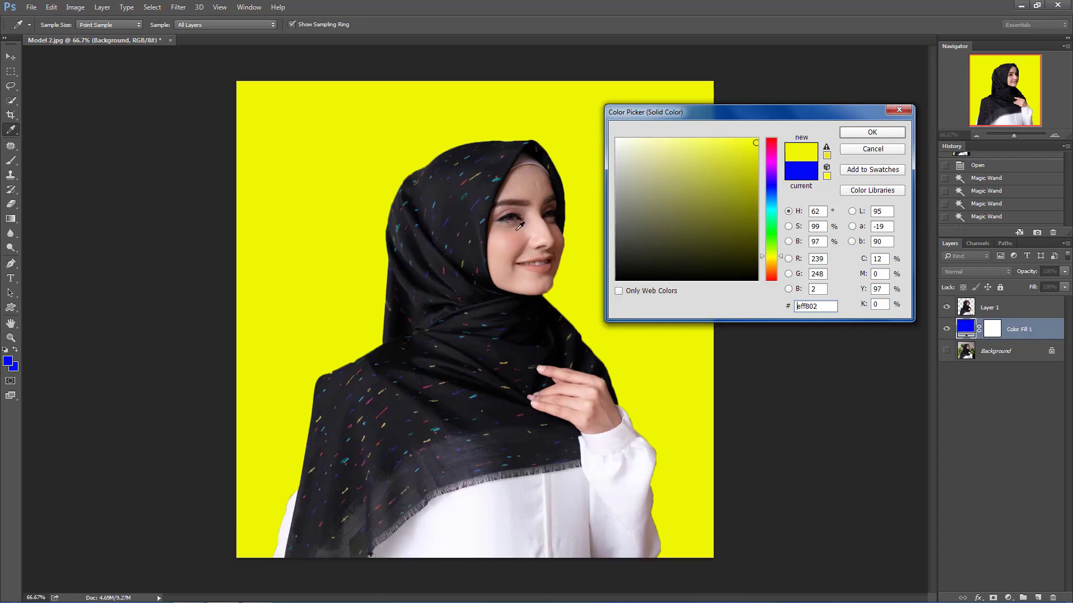
pyautogui.click(771, 272)
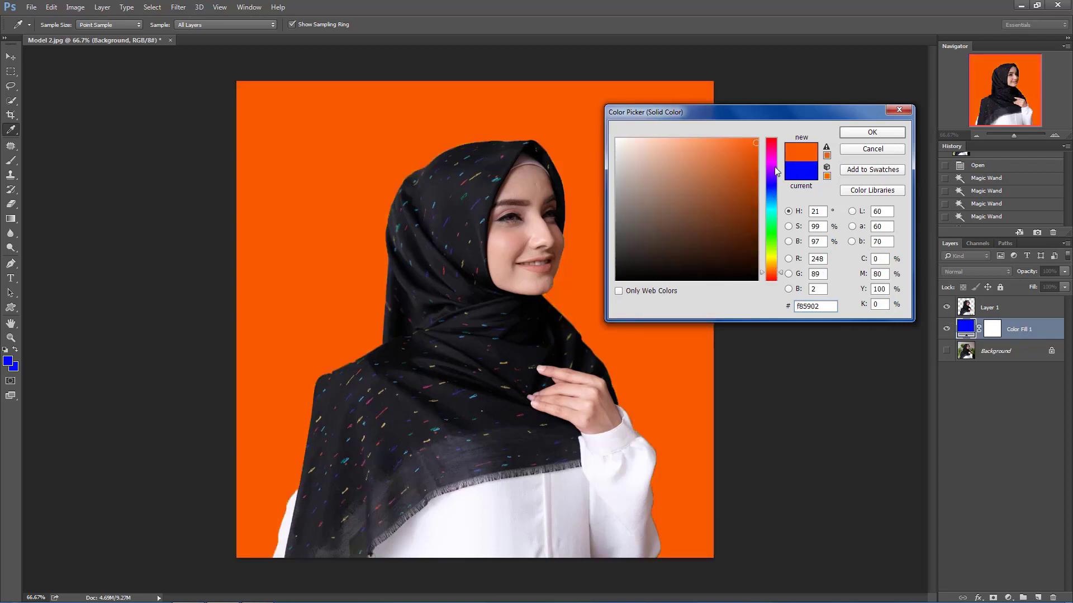
pyautogui.click(772, 192)
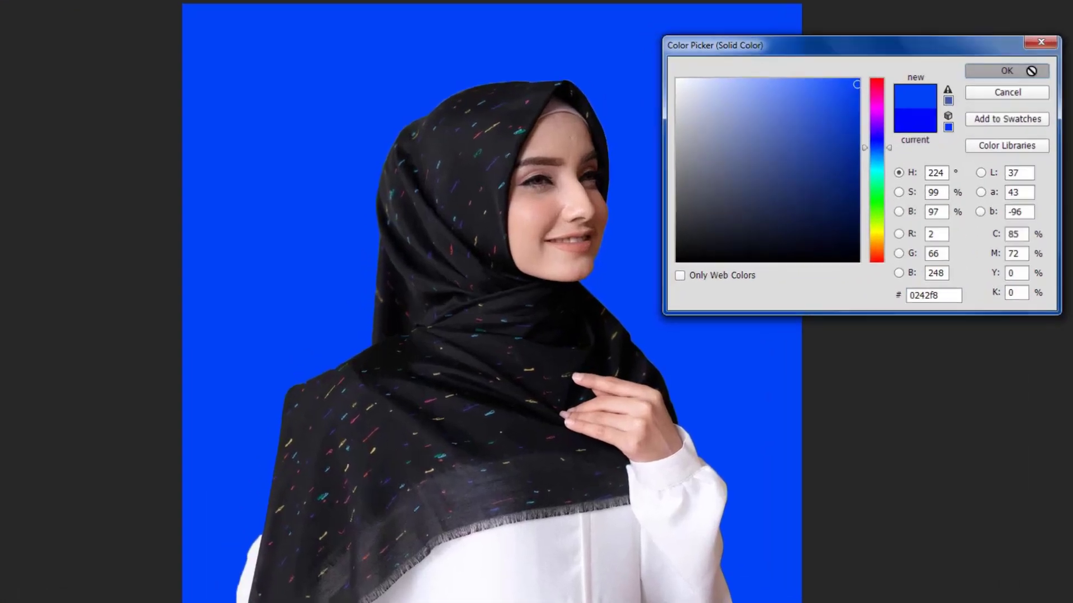
pyautogui.click(871, 130)
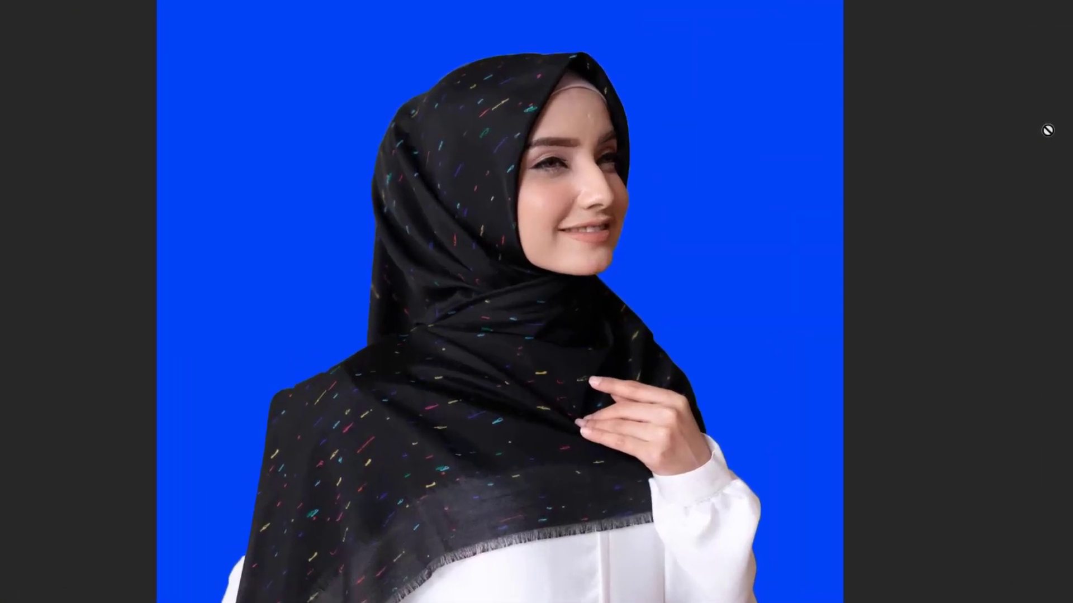